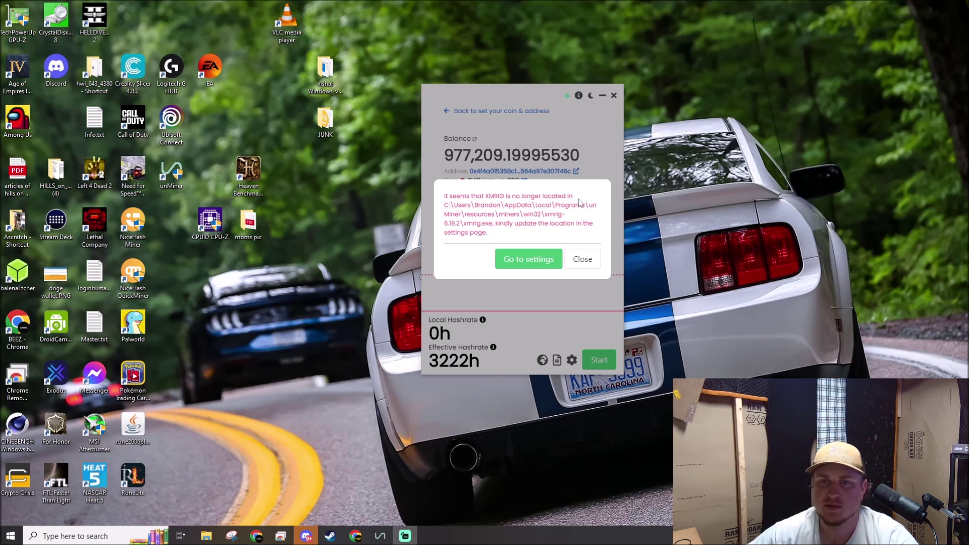
Step: Copy the missing XMRig folder path from unMiner's error and open a new File Explorer window
drag(444, 205, 458, 223)
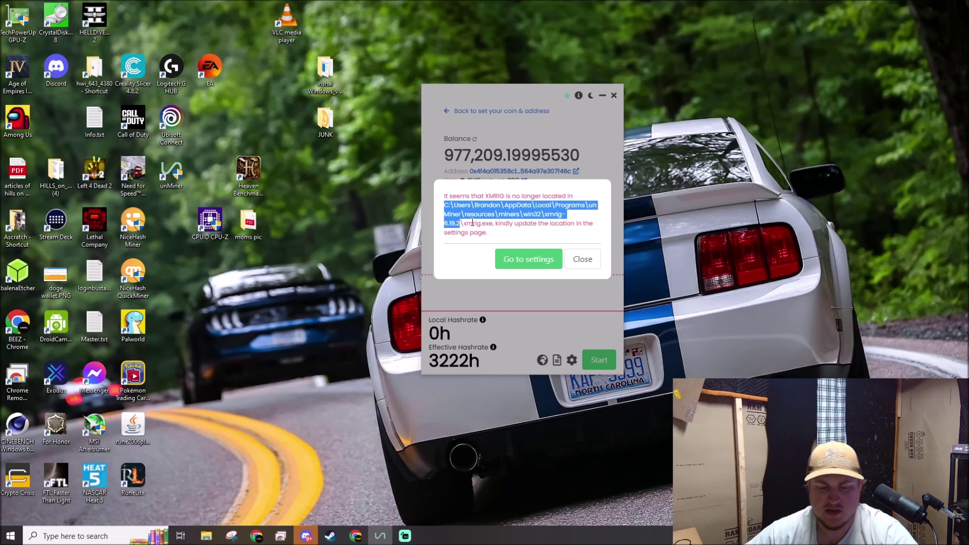
right_click(207, 539)
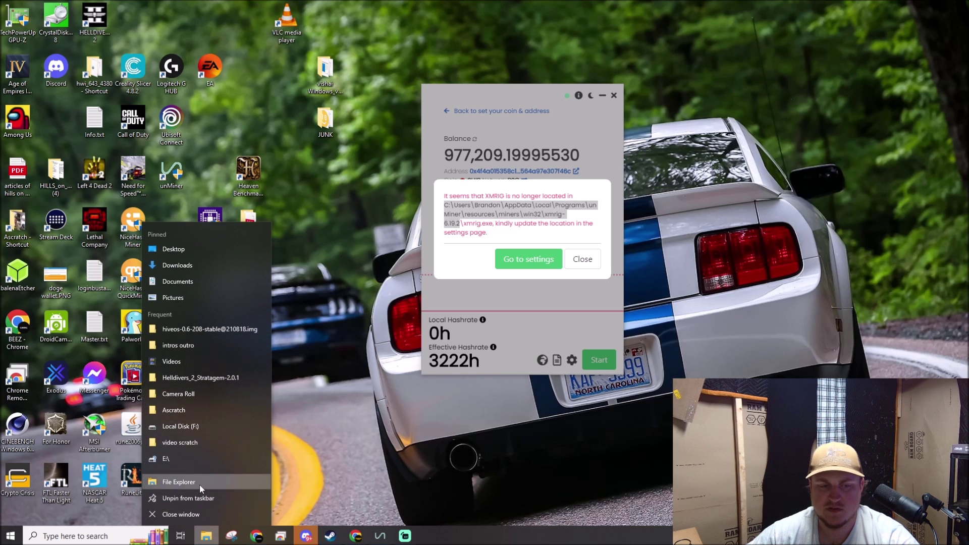
click(321, 87)
Step: Paste the copied path into File Explorer to open the xmrig-6.19.2 folder, and move the window aside
click(337, 109)
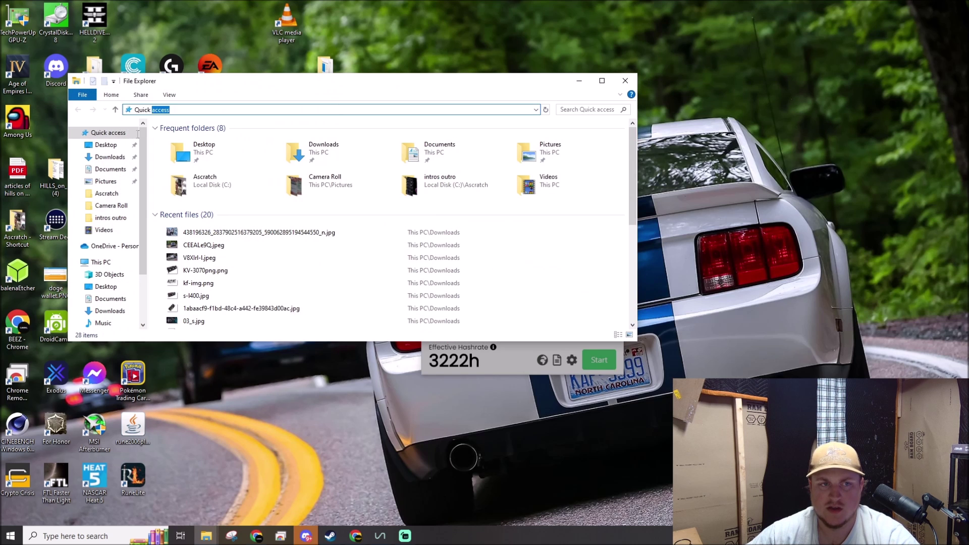
text(C:\Users\Brandon\AppData\Local\Programs\unMiner\resources\miners\win32\xmrig-6.19.2)
key(Return)
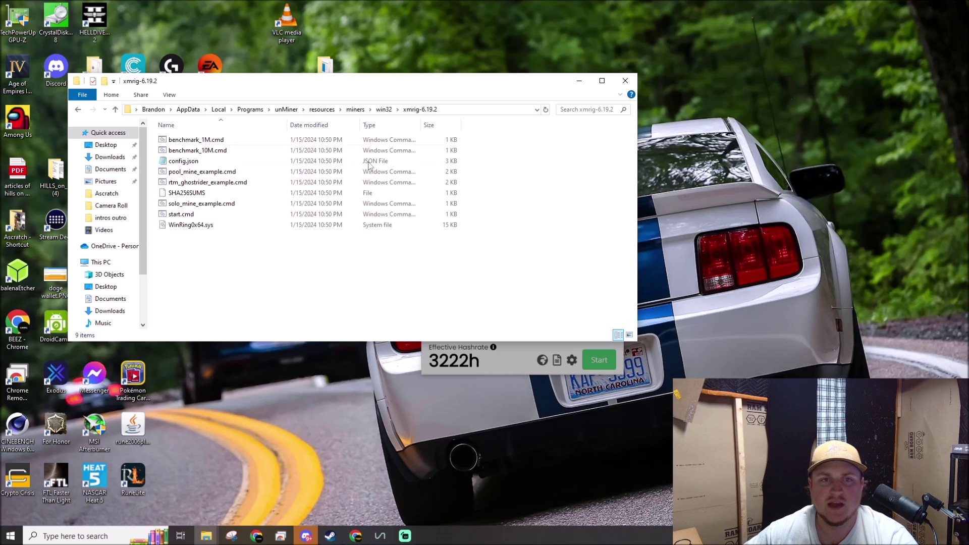
drag(409, 83, 367, 167)
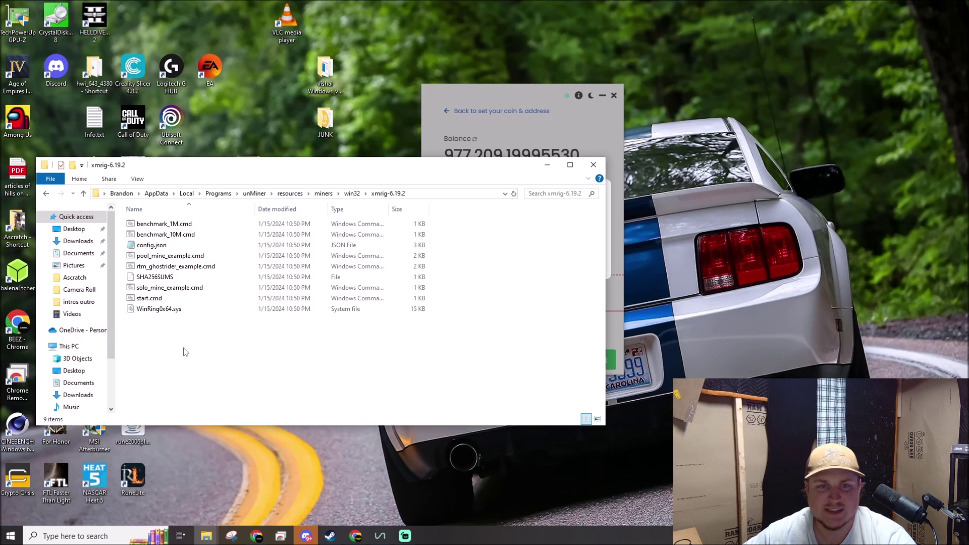
Step: Dismiss the XMRig location error and go back to the unMineable start page, then continue
click(504, 91)
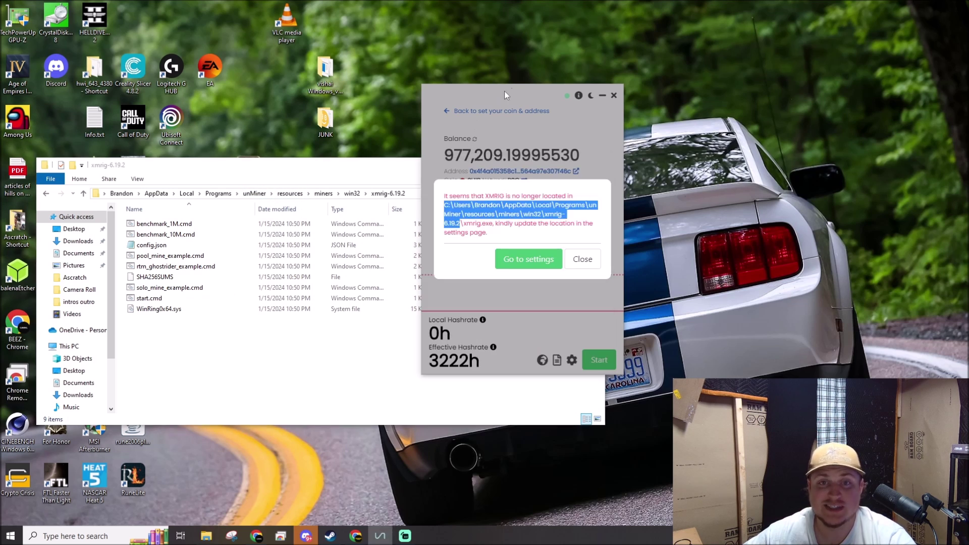
drag(512, 92, 690, 71)
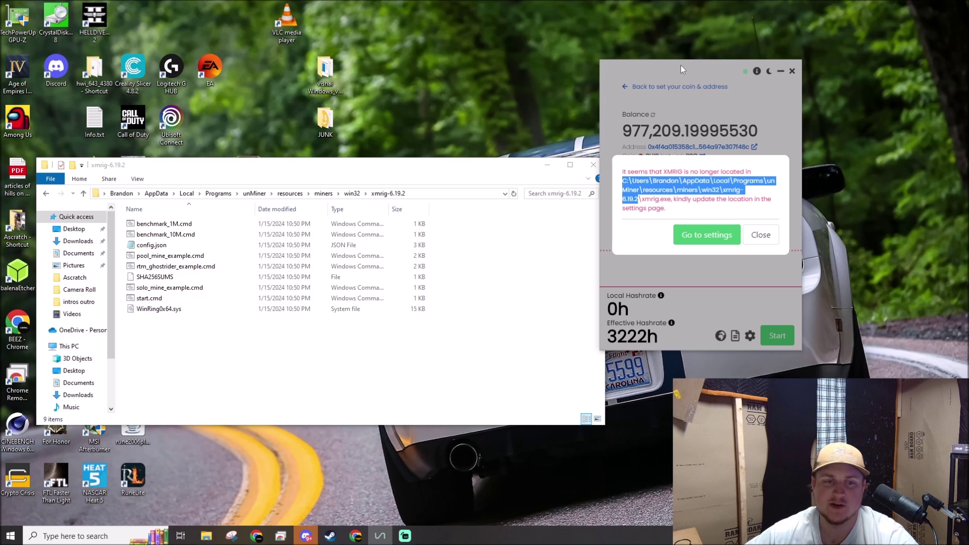
drag(681, 70, 717, 62)
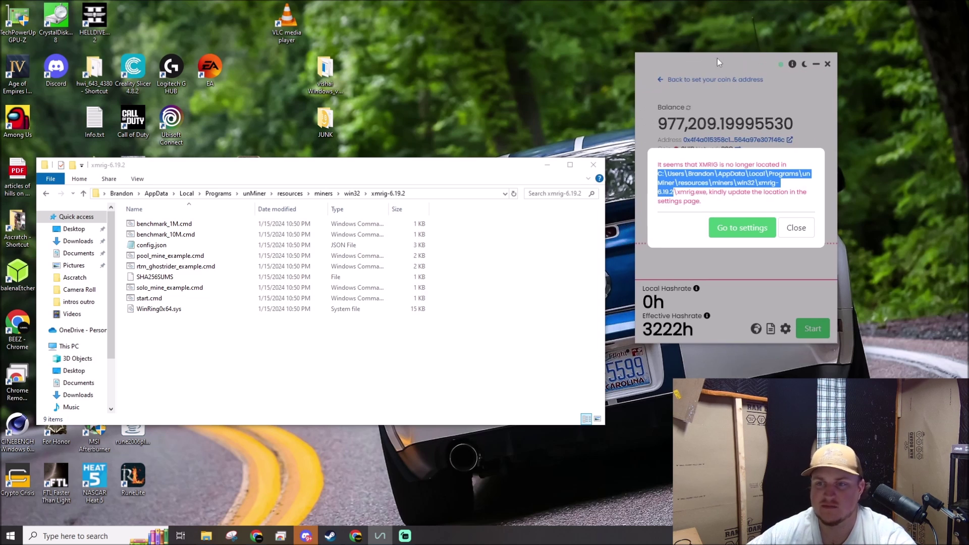
click(796, 230)
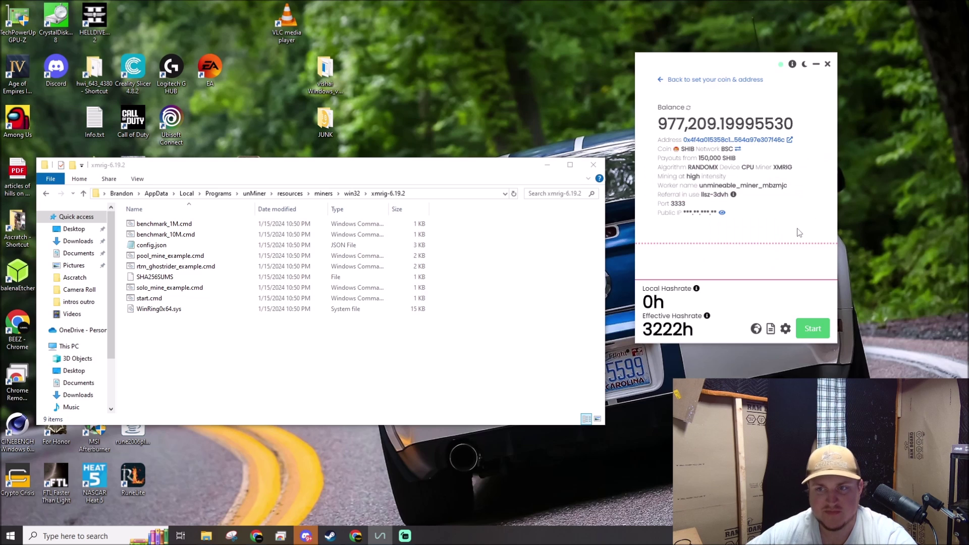
click(661, 81)
click(660, 83)
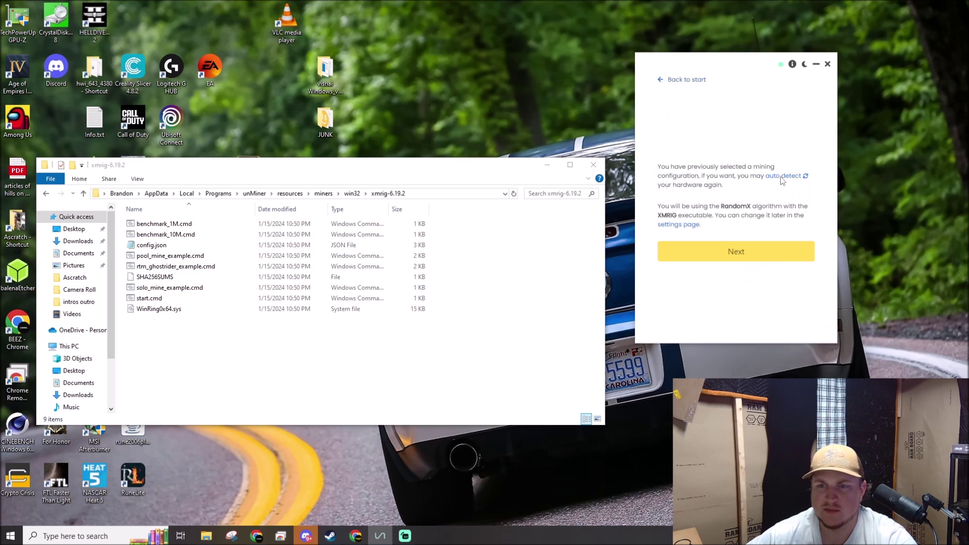
click(669, 83)
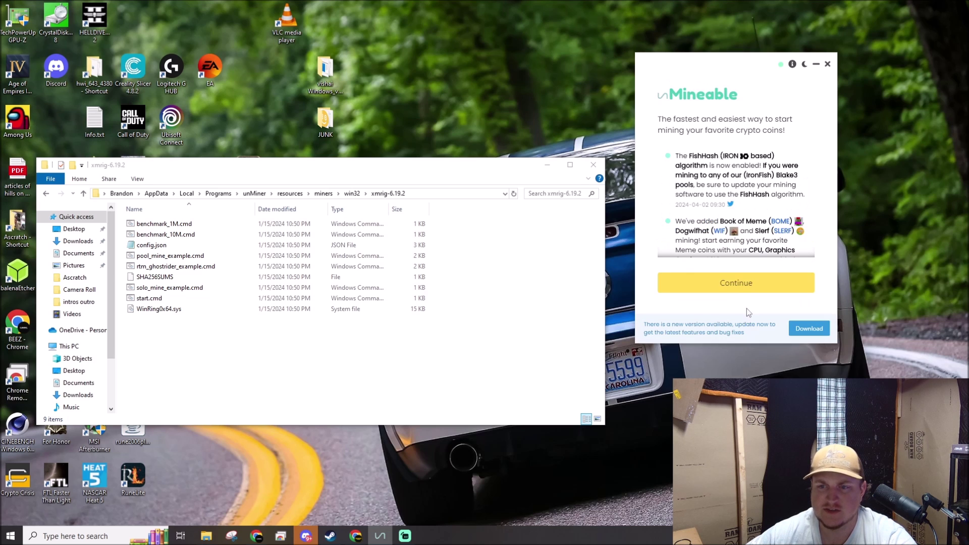
click(741, 286)
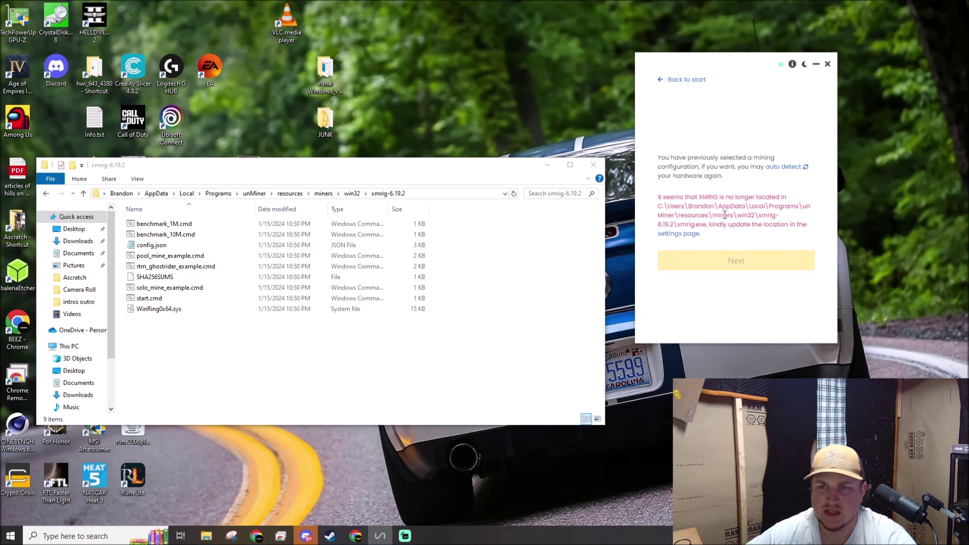
Step: Close the mining settings without changes and quit unMiner via Close App
click(687, 240)
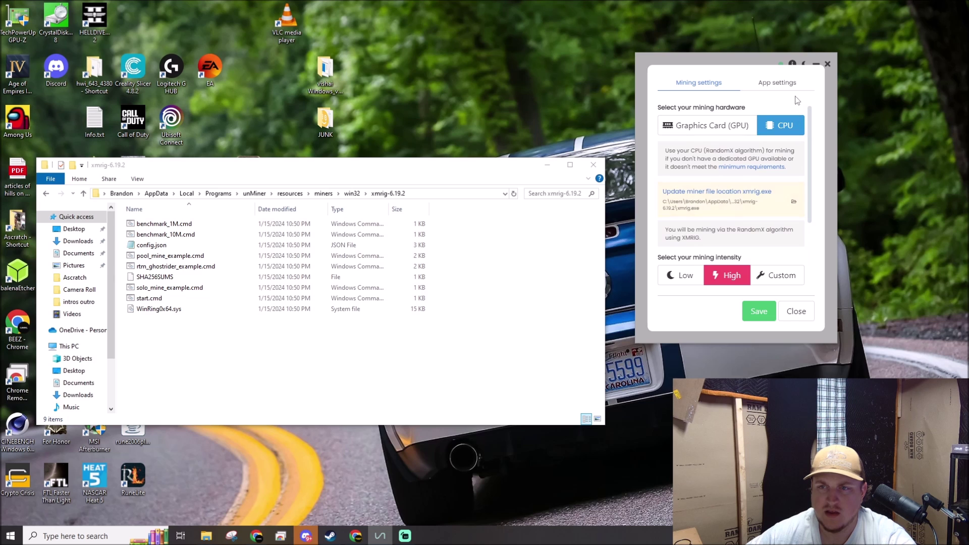
click(796, 311)
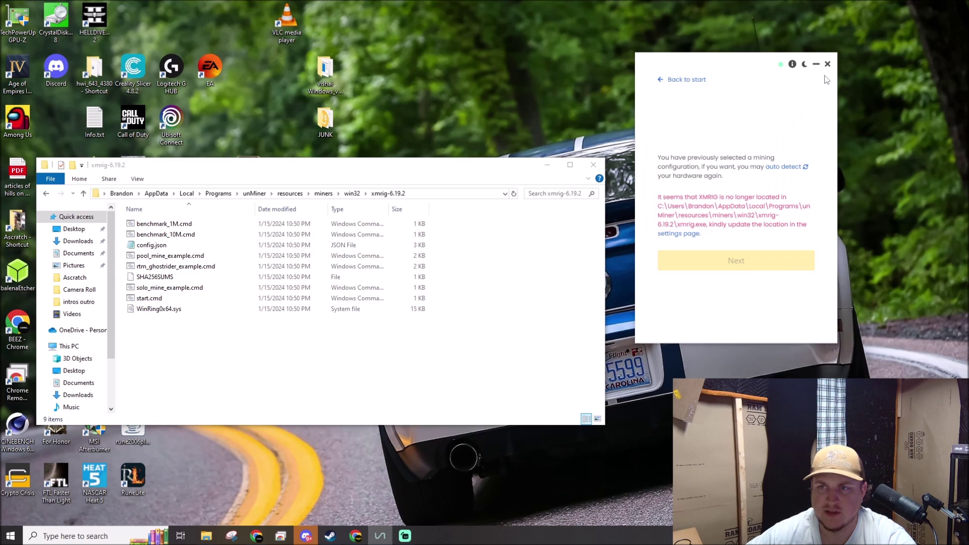
click(828, 64)
click(746, 207)
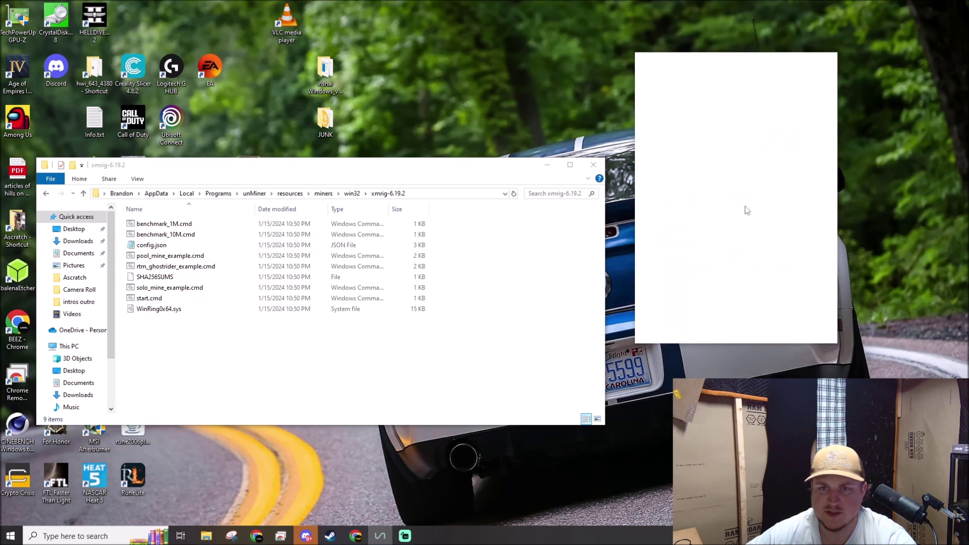
Step: Relaunch unMiner from the desktop and continue to the saved configuration page
drag(474, 167, 684, 132)
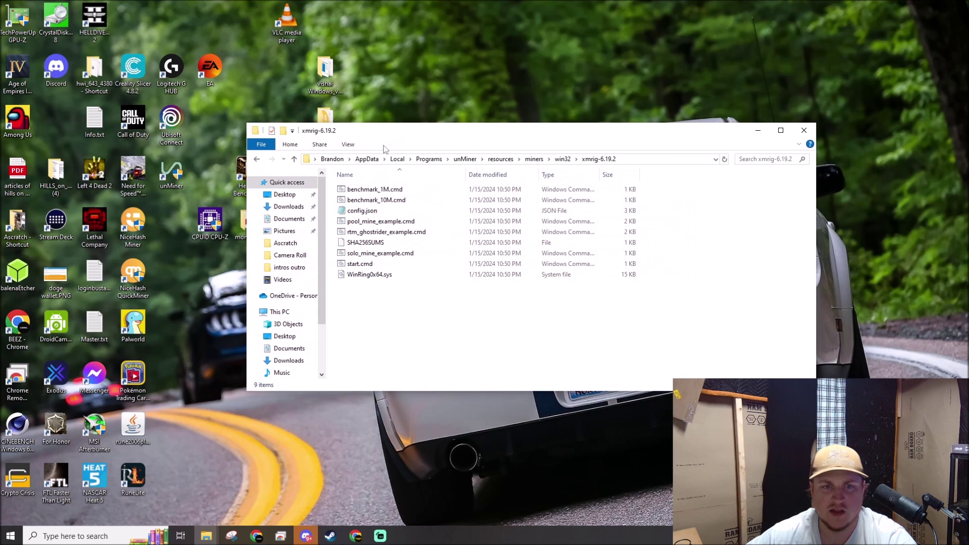
double_click(181, 175)
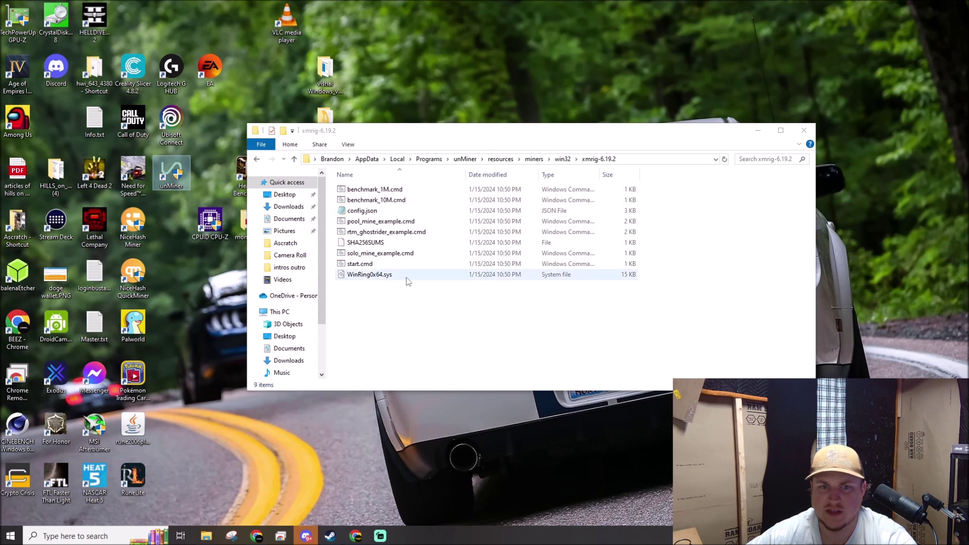
drag(630, 136, 657, 94)
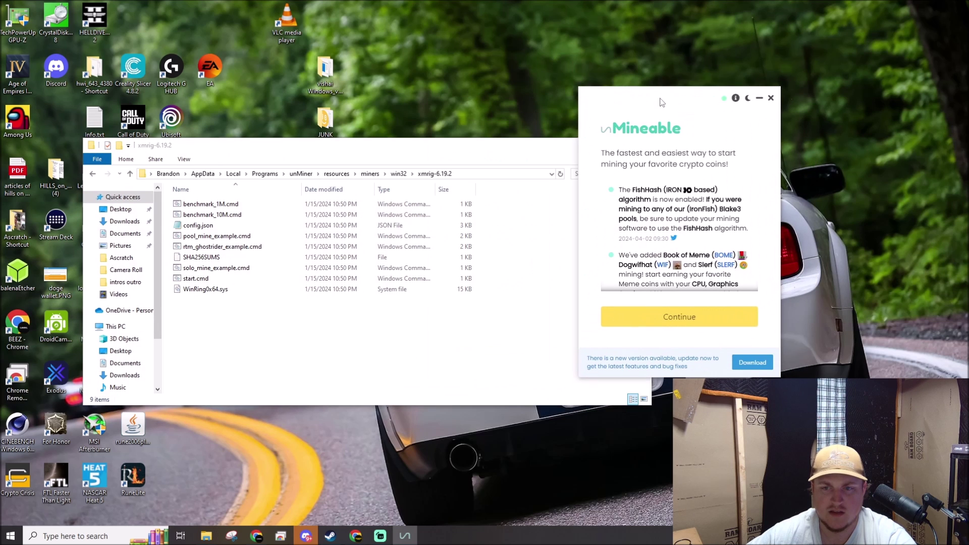
click(658, 317)
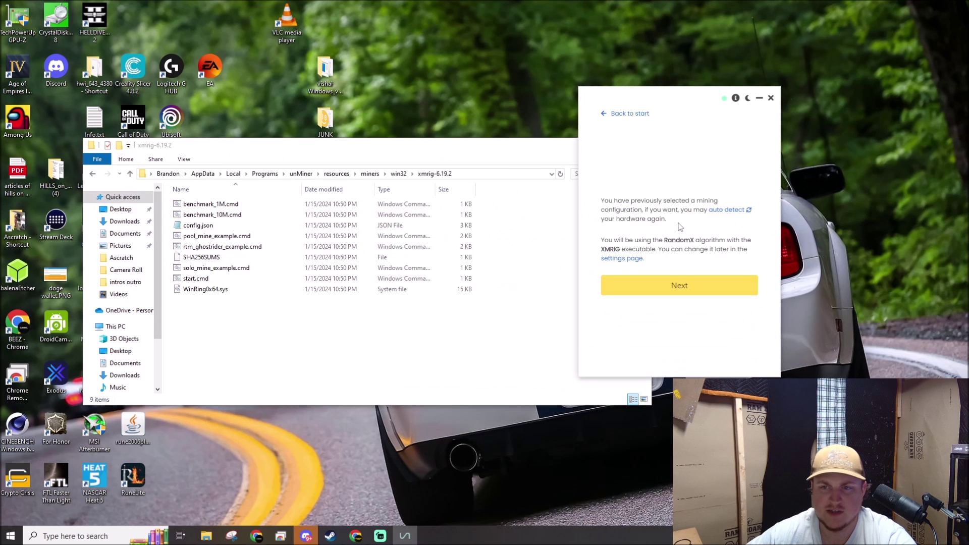
click(677, 285)
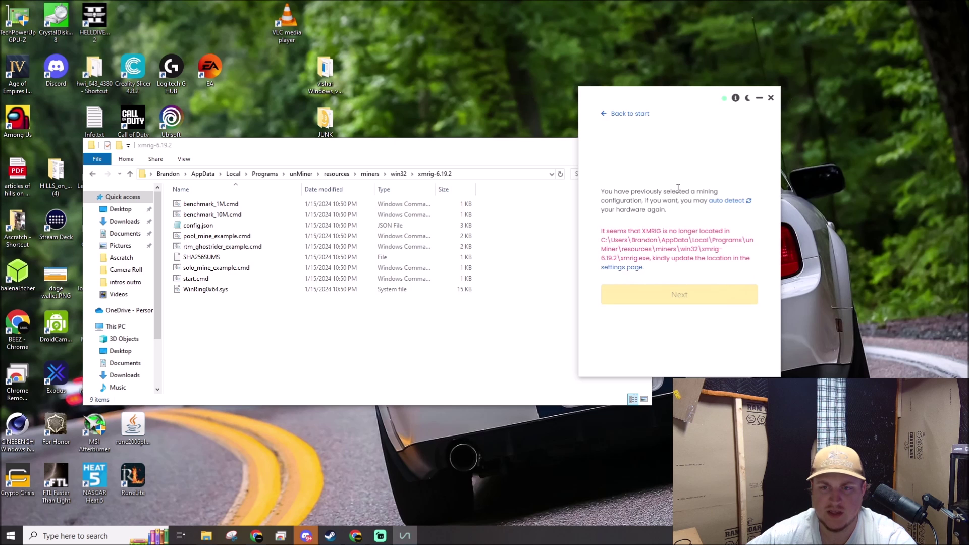
drag(675, 94, 771, 90)
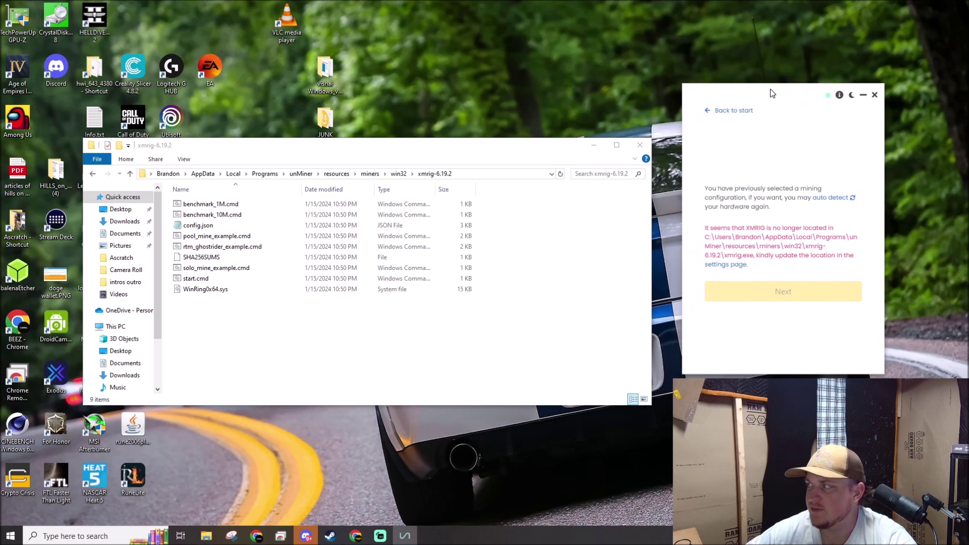
click(256, 536)
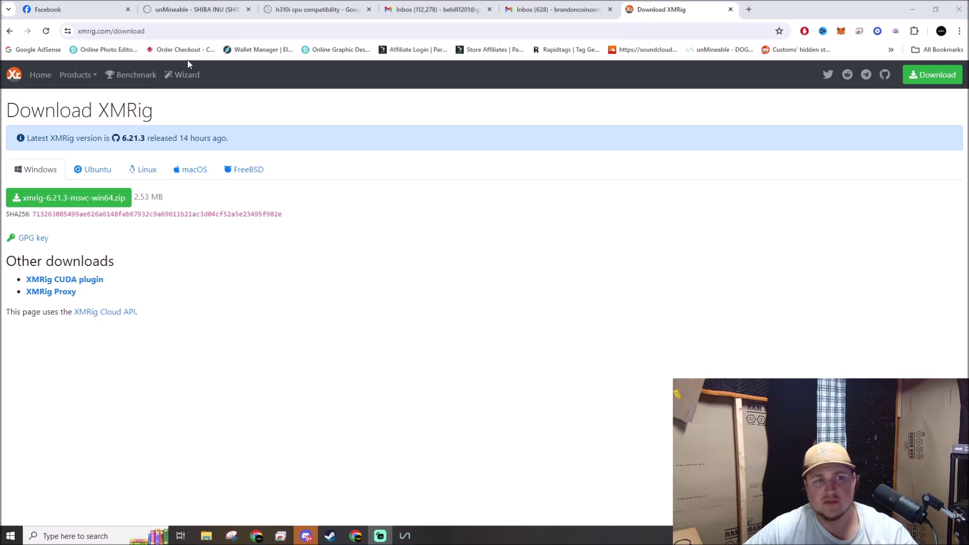
Step: Download xmrig-6.21.3-msvc-win64.zip past the antivirus warning and confirm the download finished
click(59, 202)
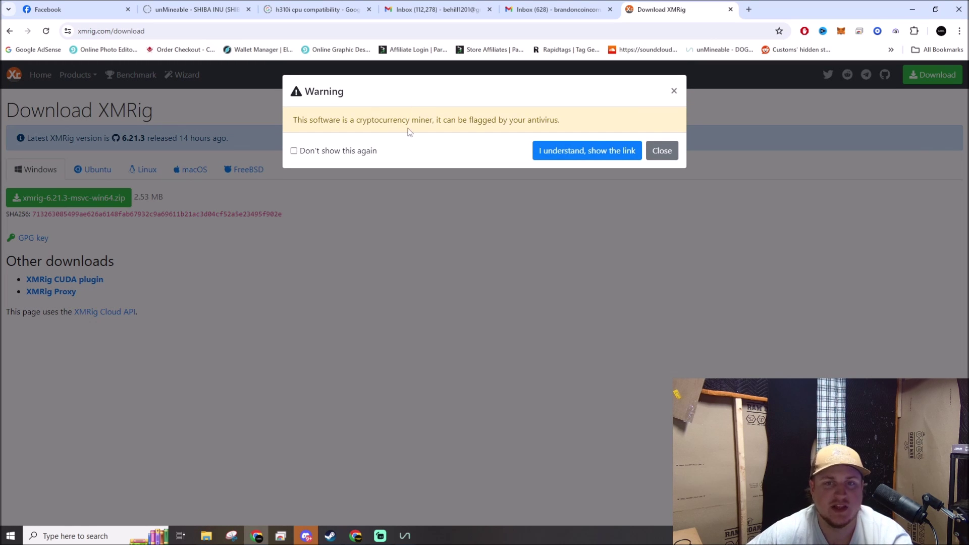
click(569, 154)
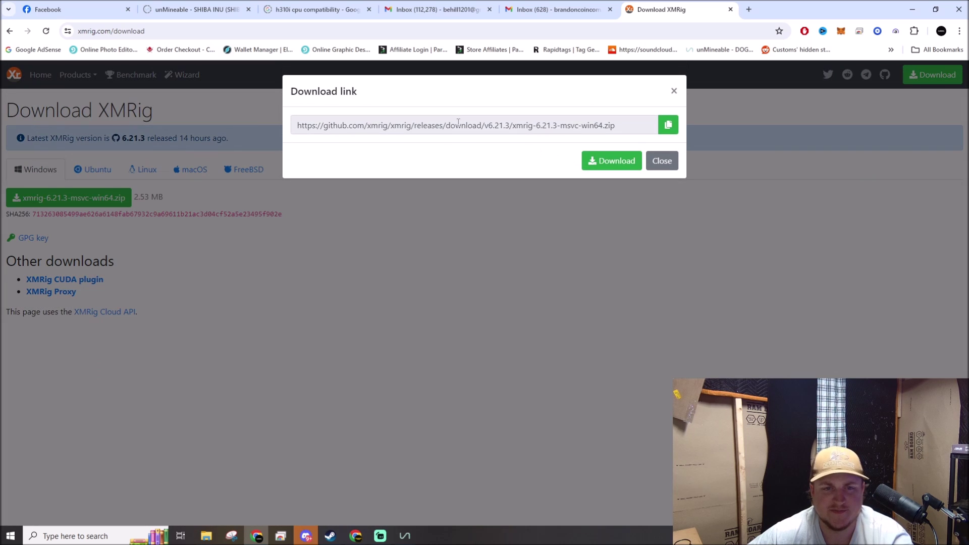
click(606, 160)
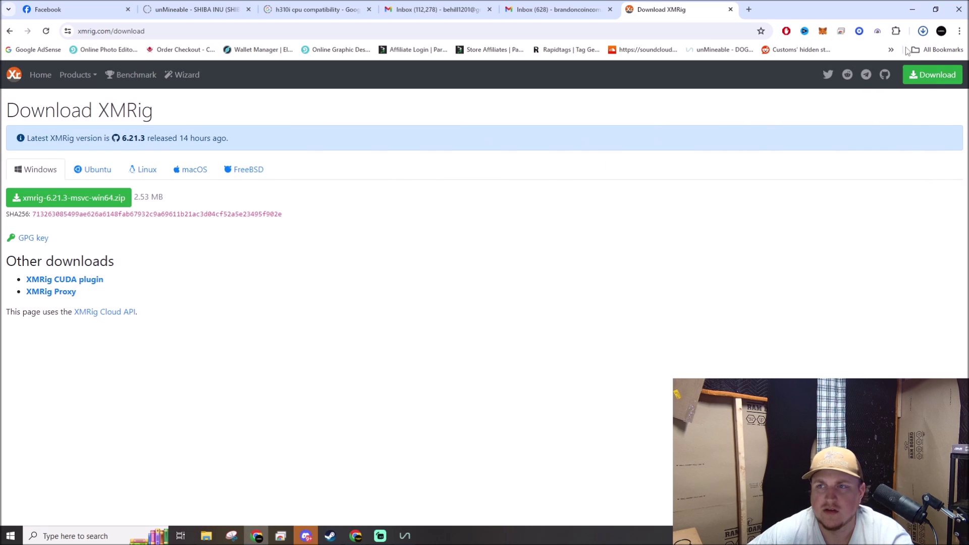
click(923, 34)
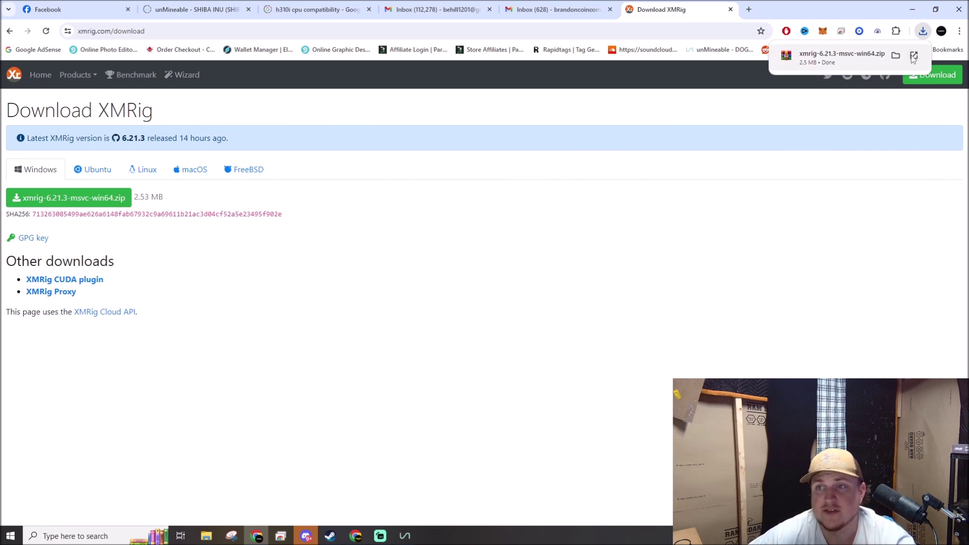
Step: Extract xmrig-6.21.3-msvc-win64.zip to its suggested folder and open the extracted folder
click(896, 55)
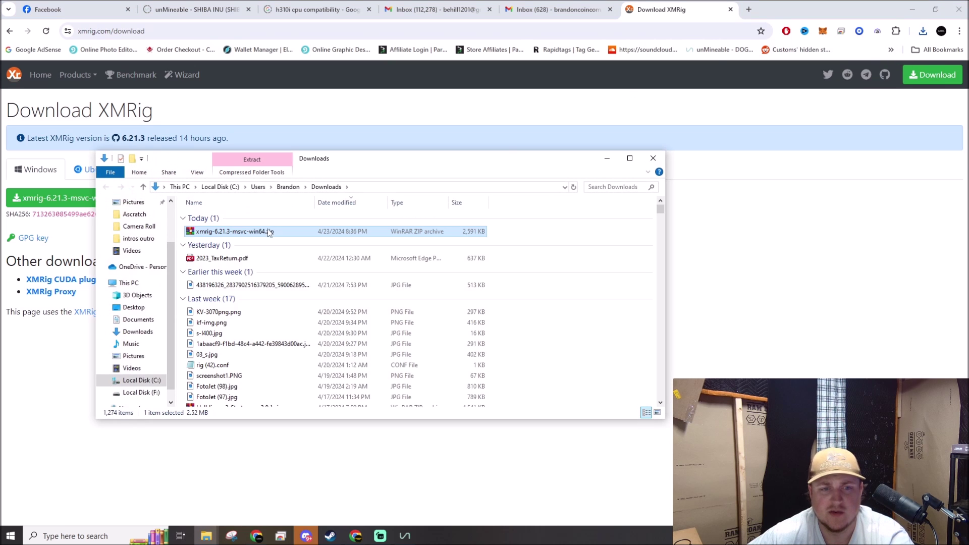
right_click(267, 230)
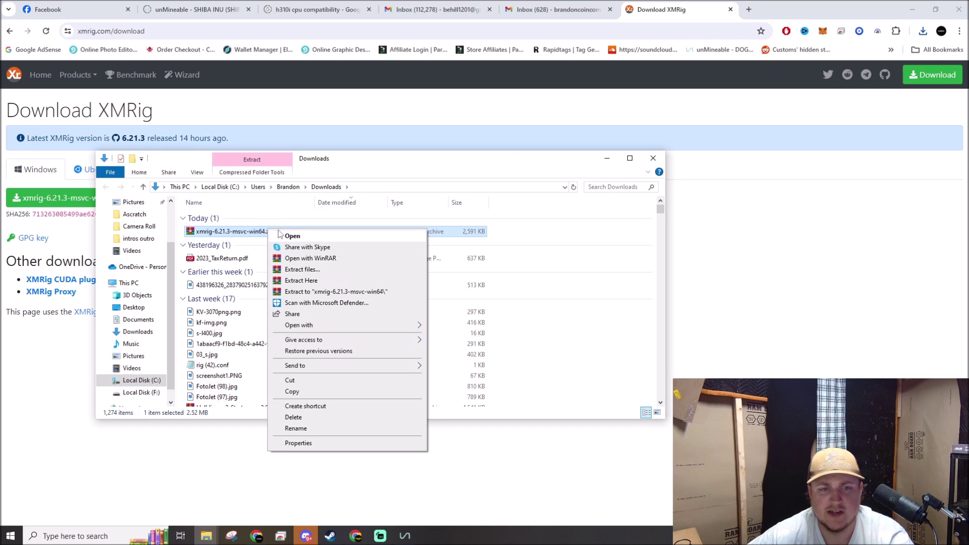
click(316, 271)
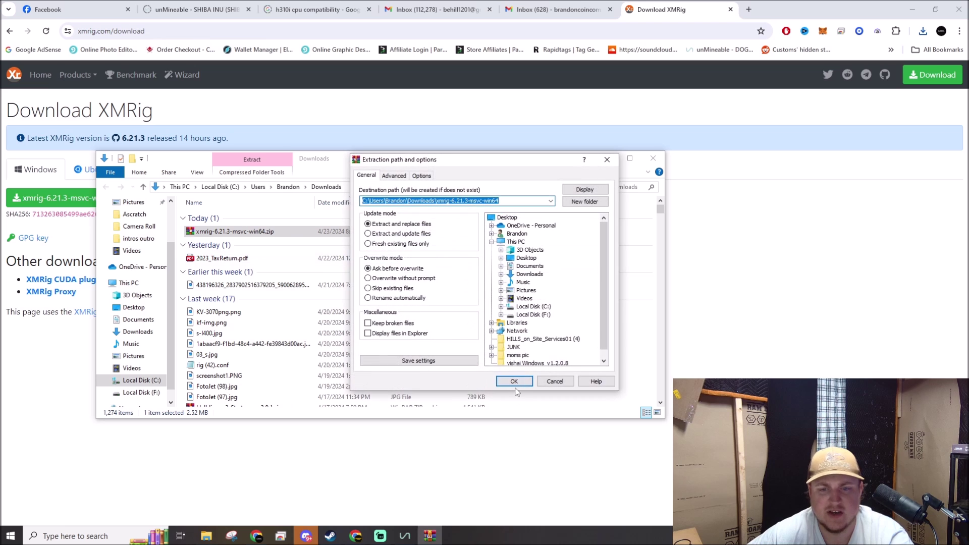
click(517, 384)
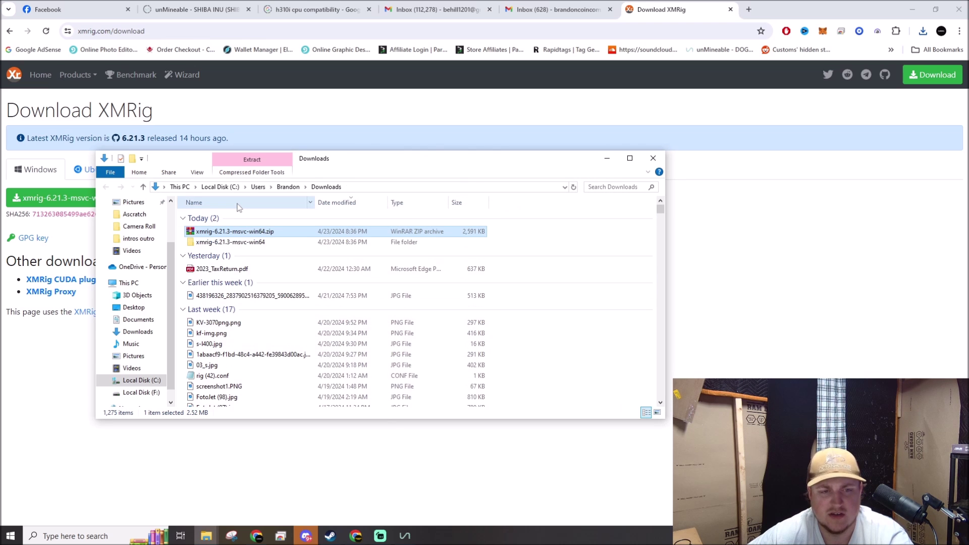
double_click(240, 243)
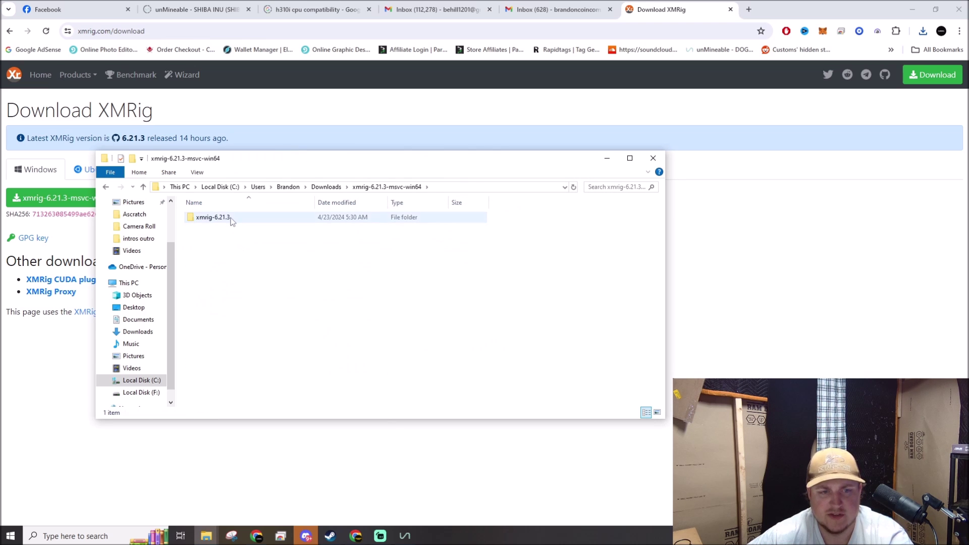
Step: Place the xmrig-6.21.3 files beside the old window, which now shows unMiner's win32 miners folder
click(209, 538)
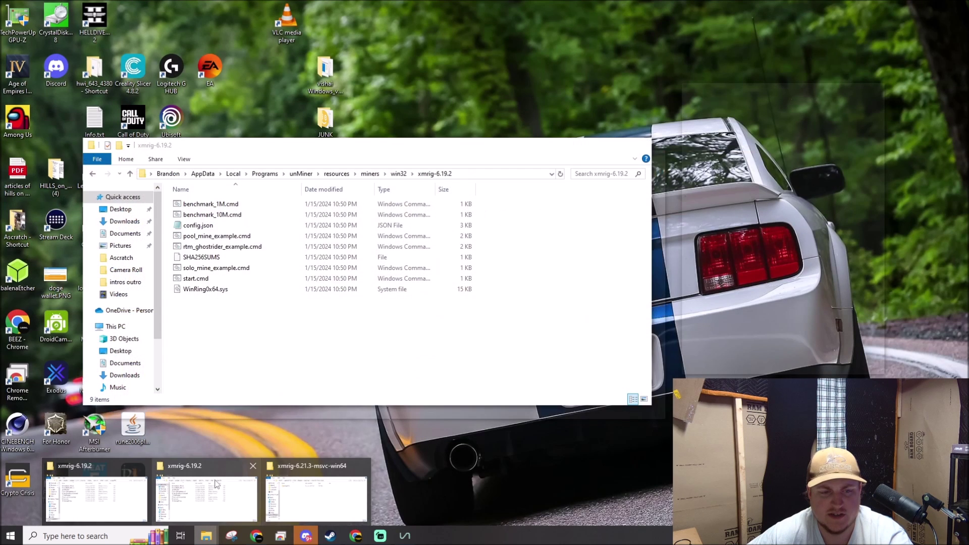
click(221, 479)
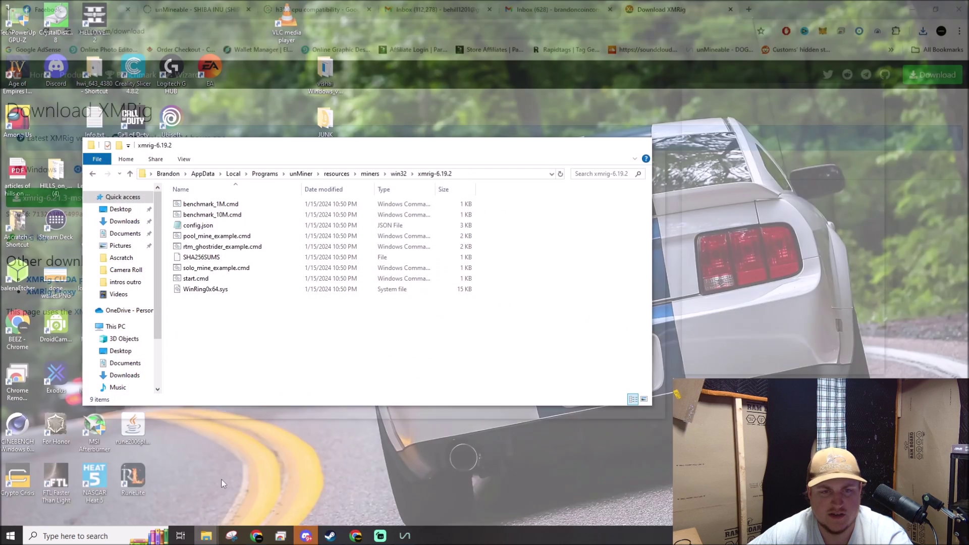
drag(439, 146, 634, 248)
click(478, 169)
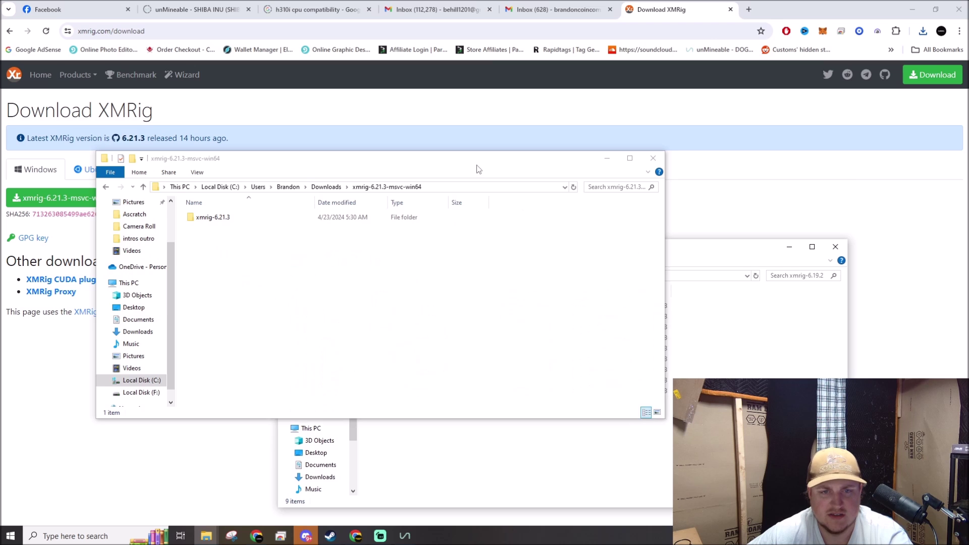
drag(478, 169, 401, 121)
drag(651, 255, 700, 217)
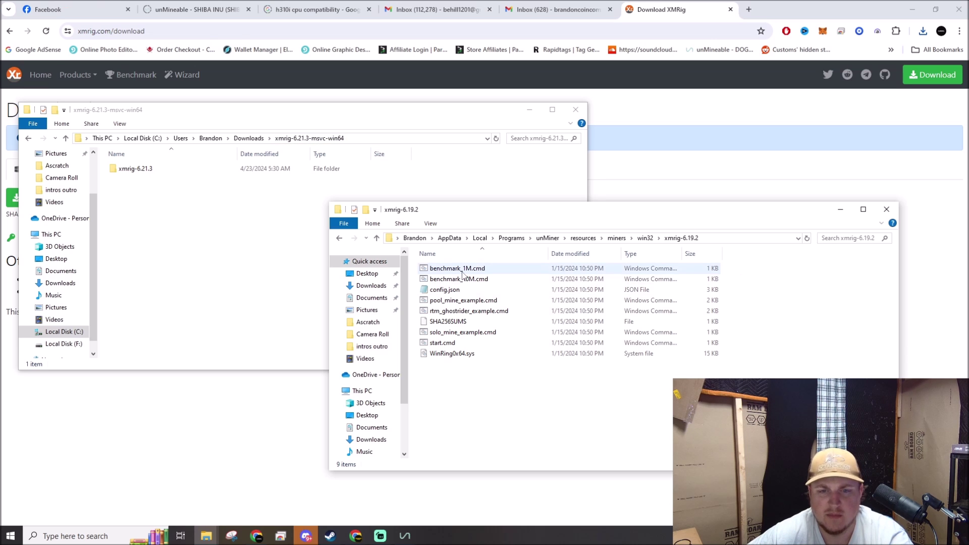
double_click(135, 169)
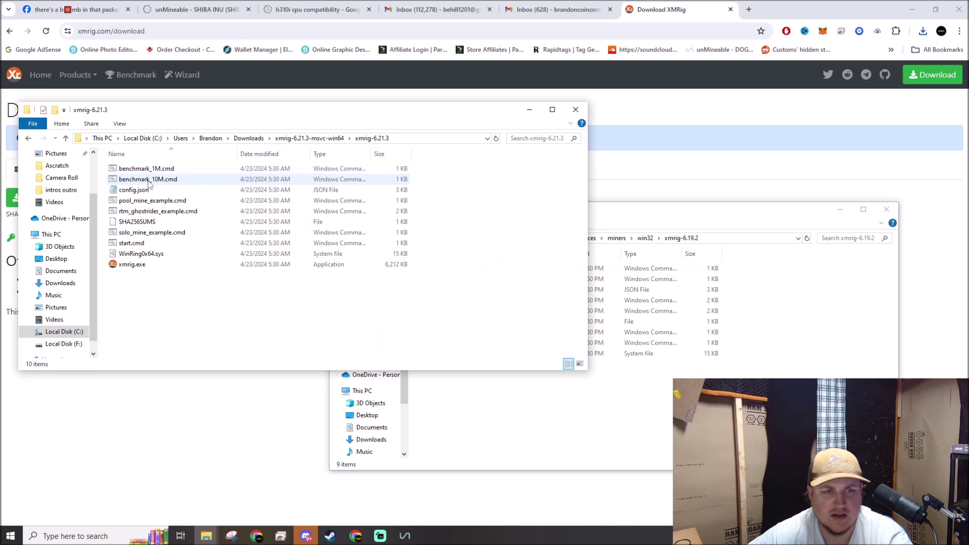
click(713, 224)
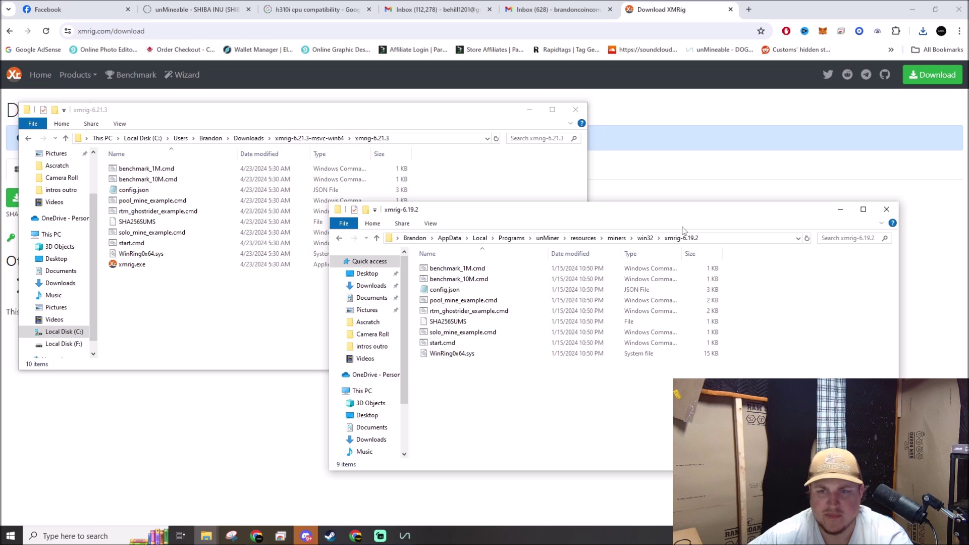
click(645, 238)
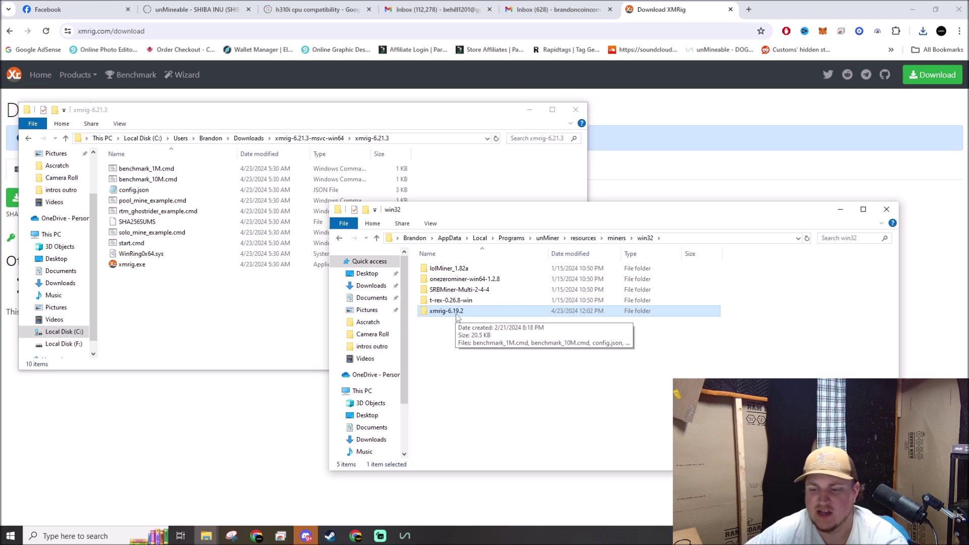
Step: Delete xmrig-6.19.2 from win32, move xmrig-6.21.3 in its place, and open it
click(460, 313)
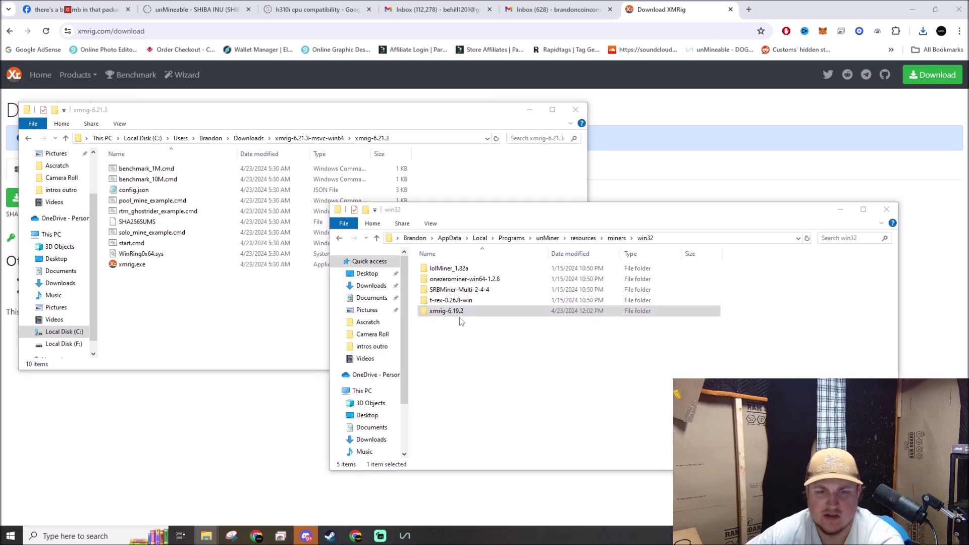
key(Delete)
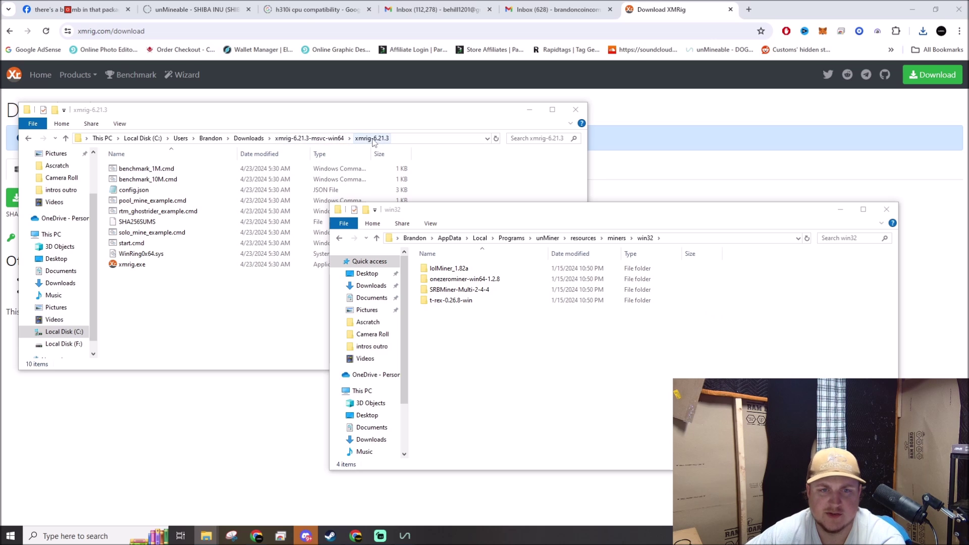
click(333, 139)
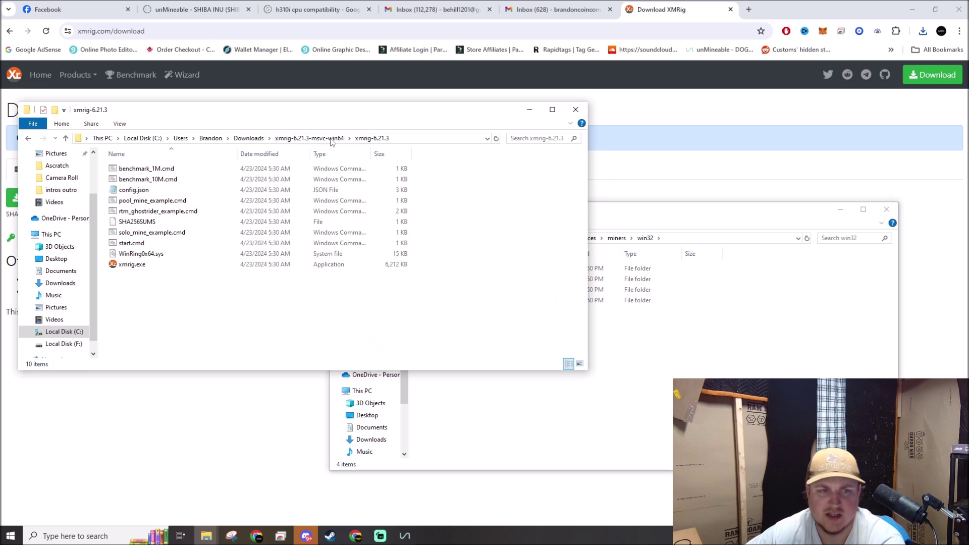
drag(127, 171, 657, 375)
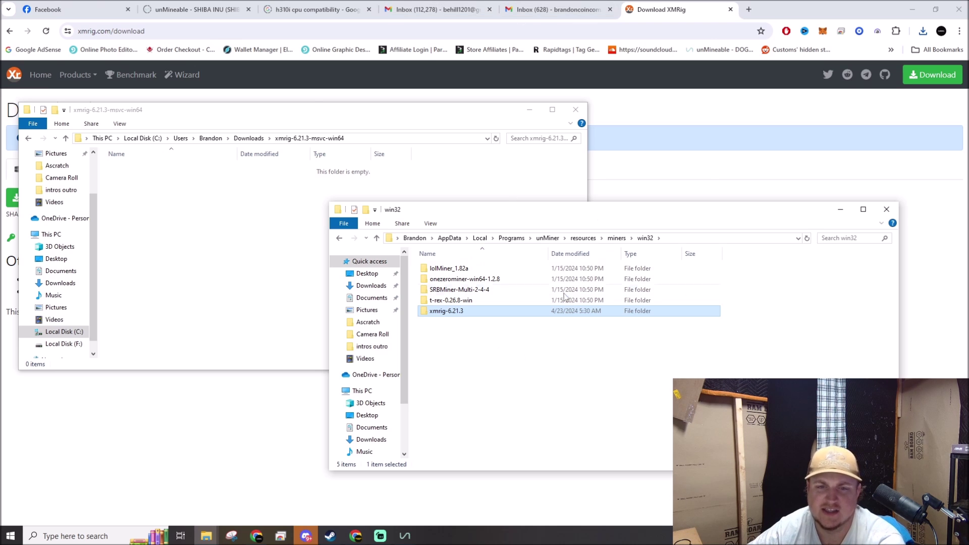
click(579, 115)
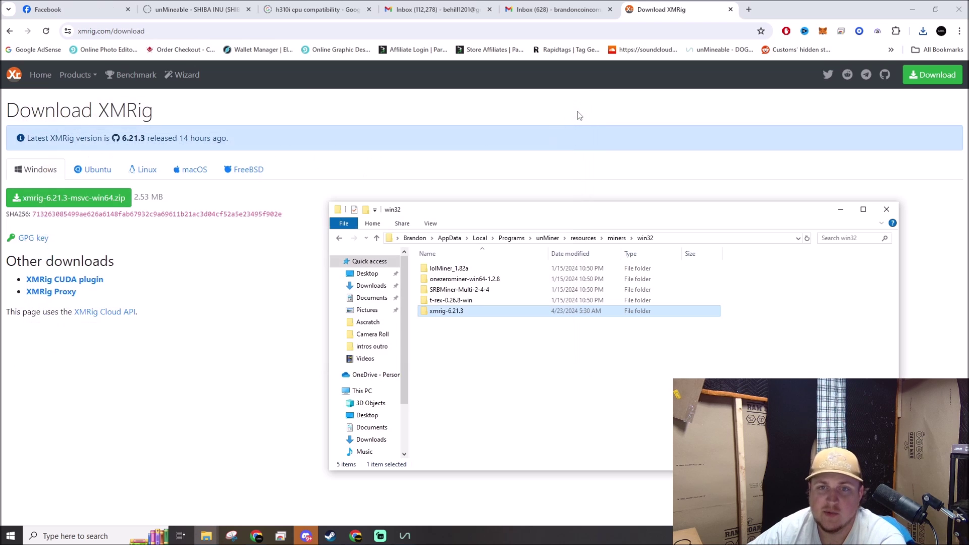
double_click(498, 311)
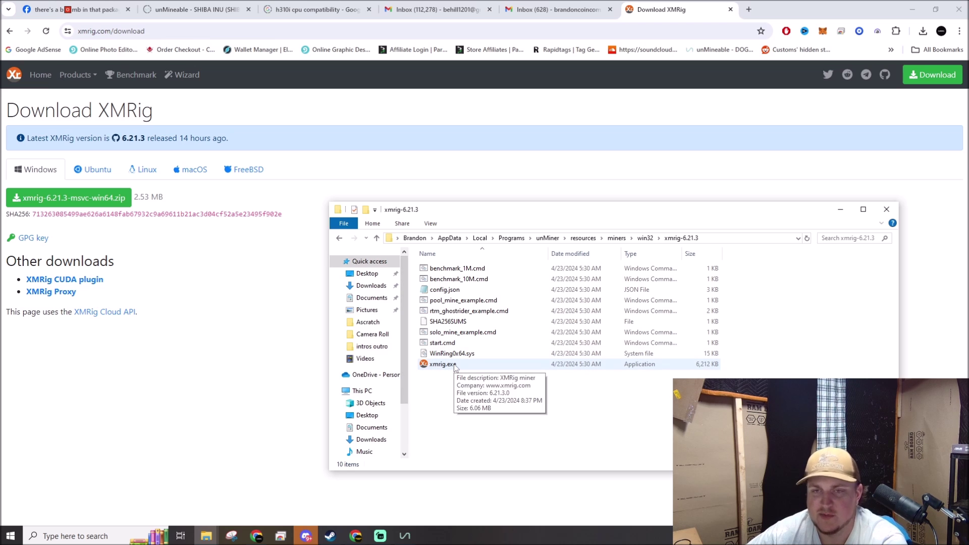
click(405, 535)
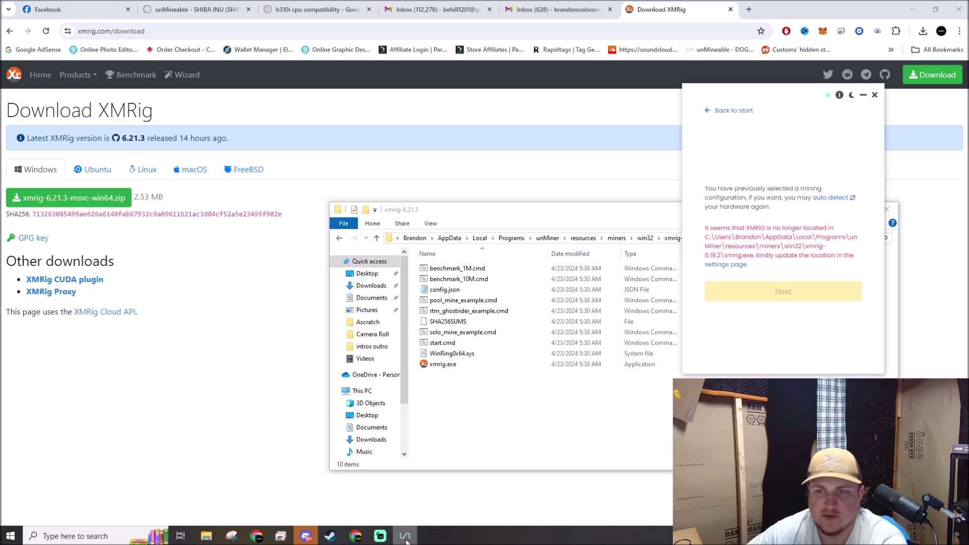
Step: Open unMiner's settings and start browsing for the miner file, then cancel the picker
click(741, 265)
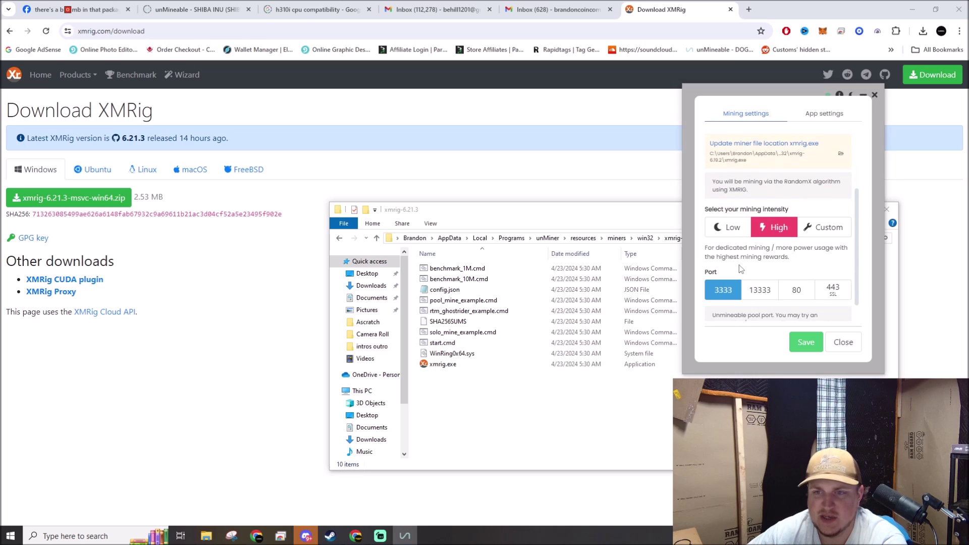
click(801, 148)
click(836, 161)
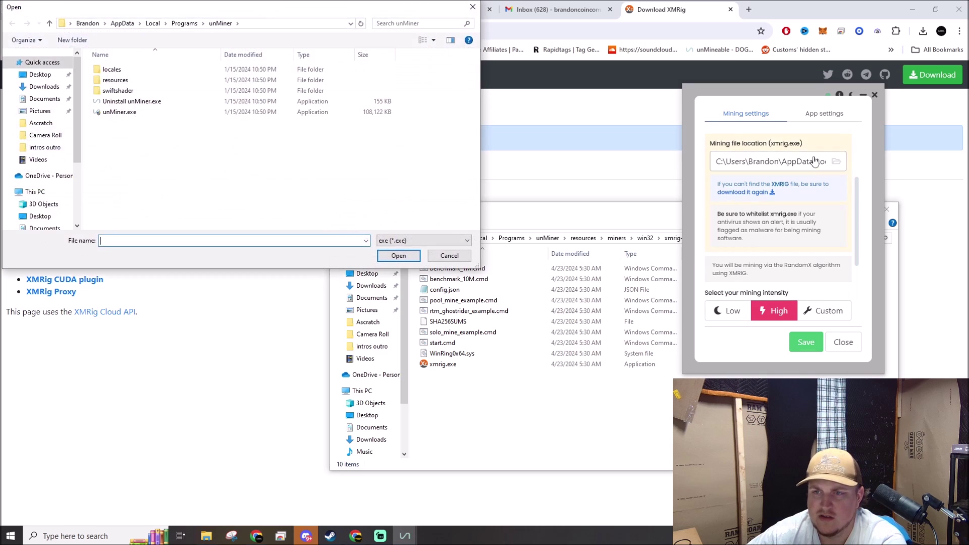
double_click(138, 69)
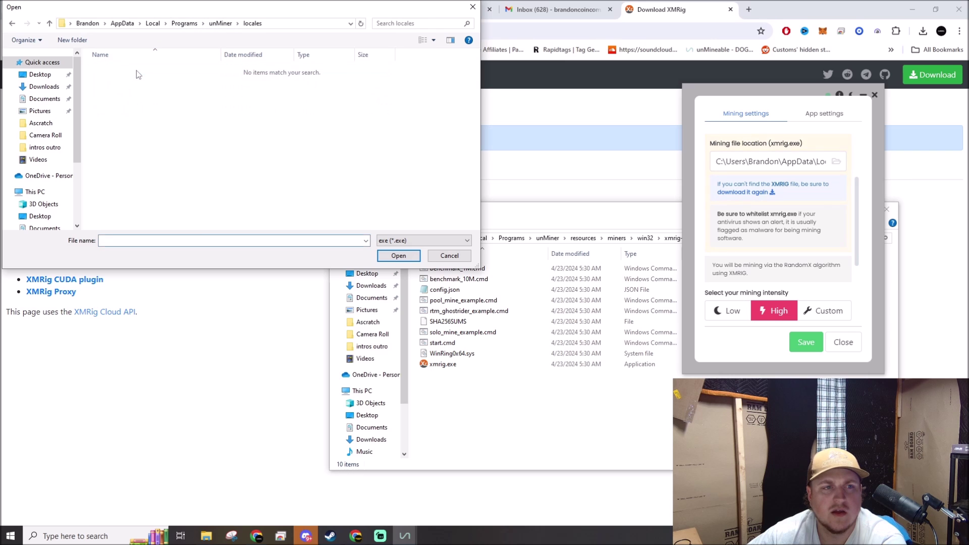
click(221, 24)
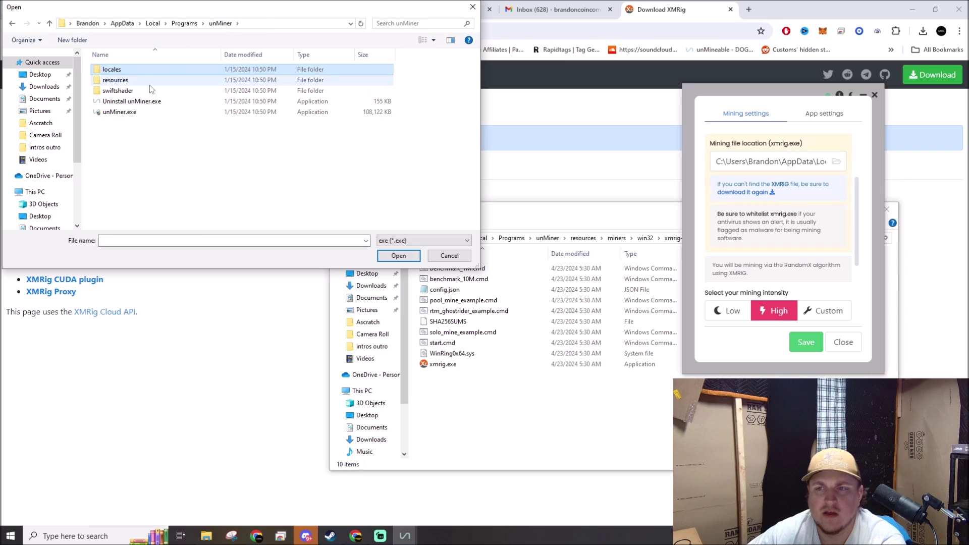
click(473, 7)
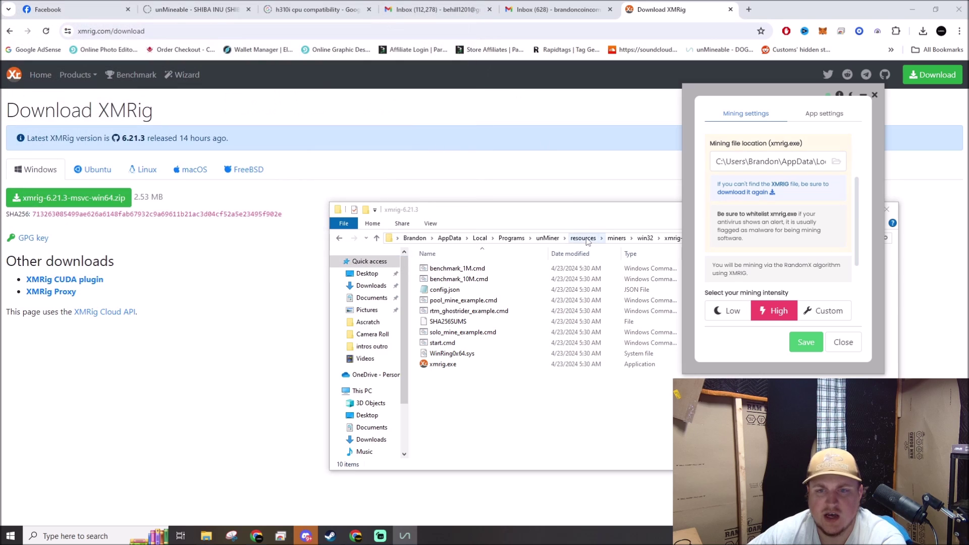
Step: Copy the win32 miners folder path in Explorer and return to the mining settings
click(582, 238)
double_click(497, 272)
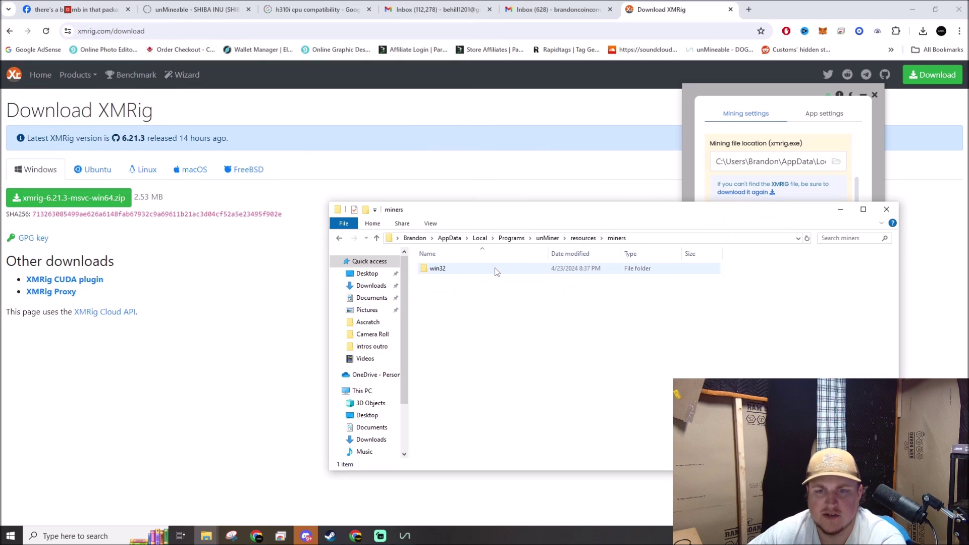
double_click(492, 270)
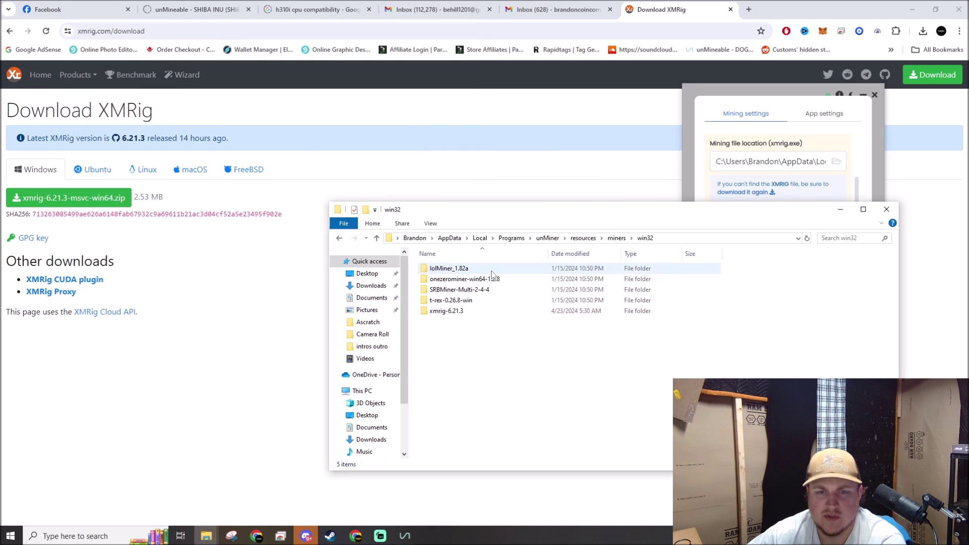
click(695, 238)
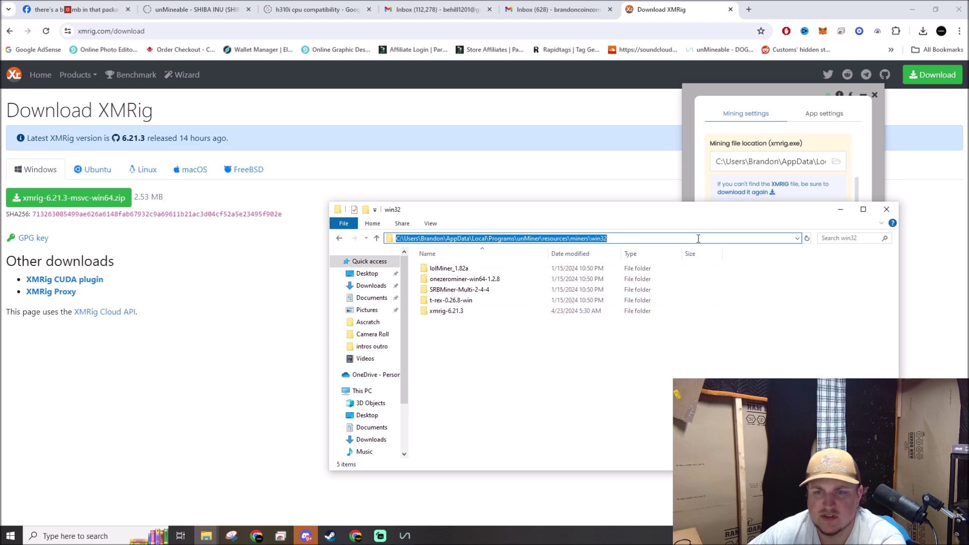
right_click(697, 239)
click(734, 270)
click(817, 169)
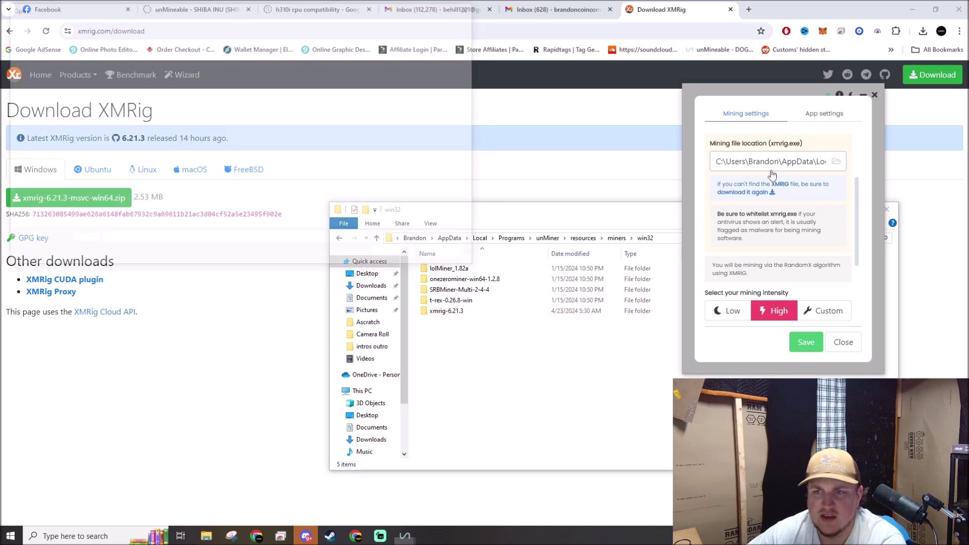
key(Escape)
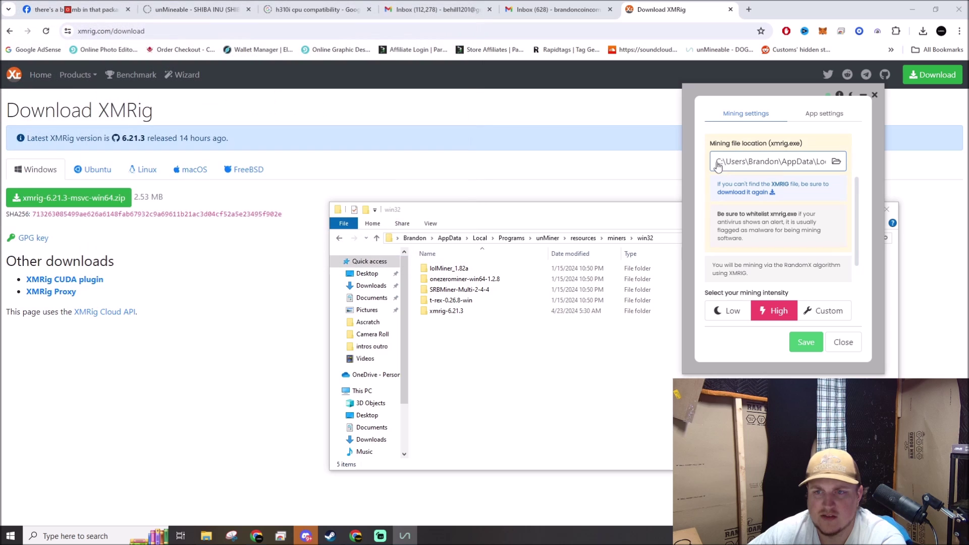
drag(714, 164, 658, 174)
Step: Set the mining file location to xmrig.exe in resources\miners\win32\xmrig-6.21.3
click(836, 161)
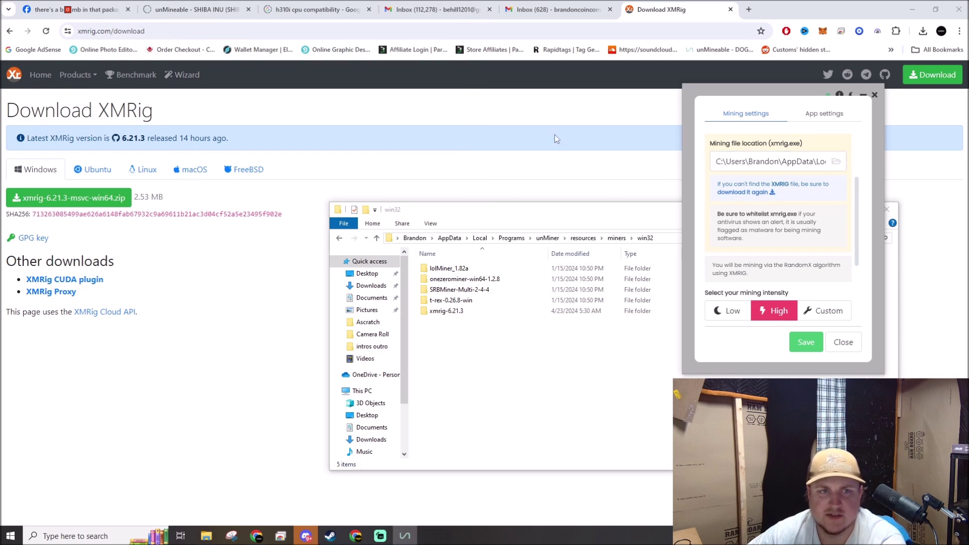
double_click(130, 81)
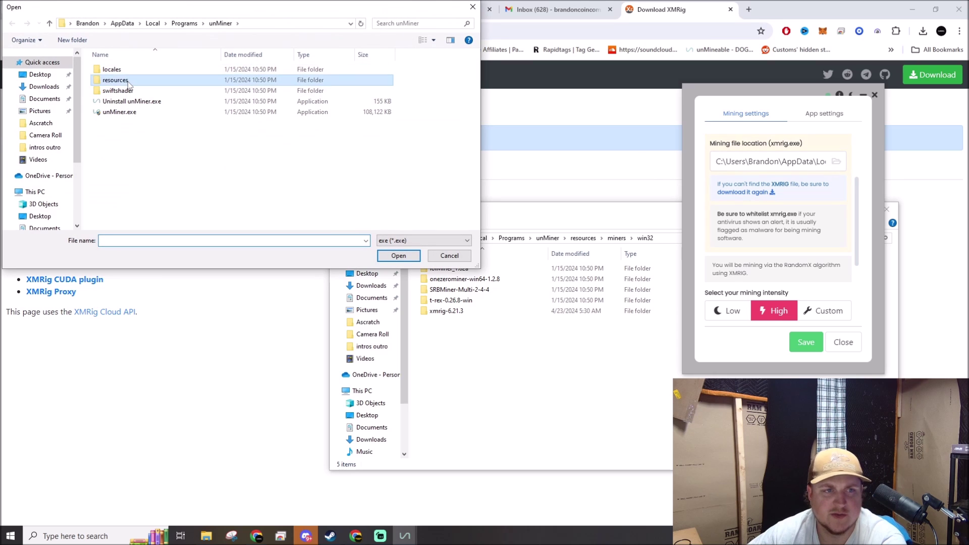
double_click(127, 70)
double_click(127, 72)
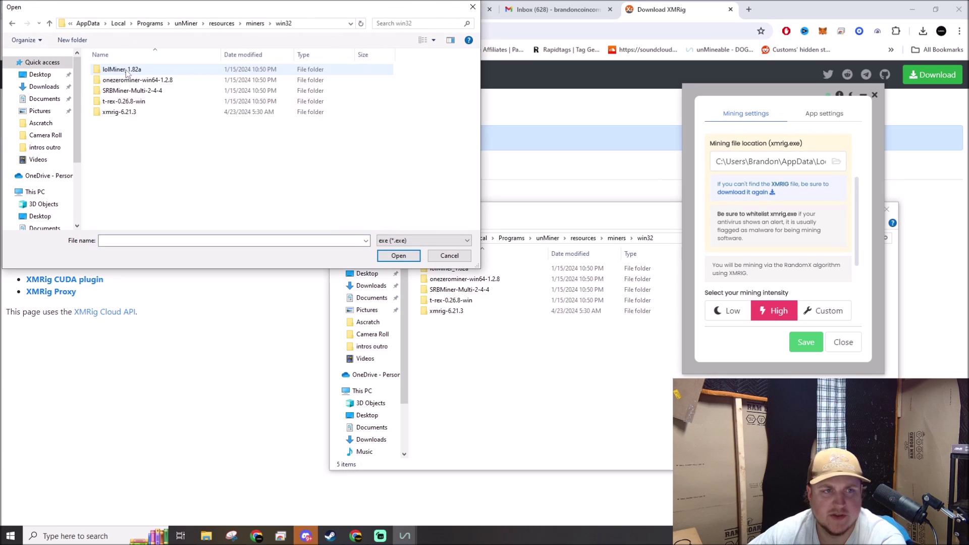
double_click(132, 113)
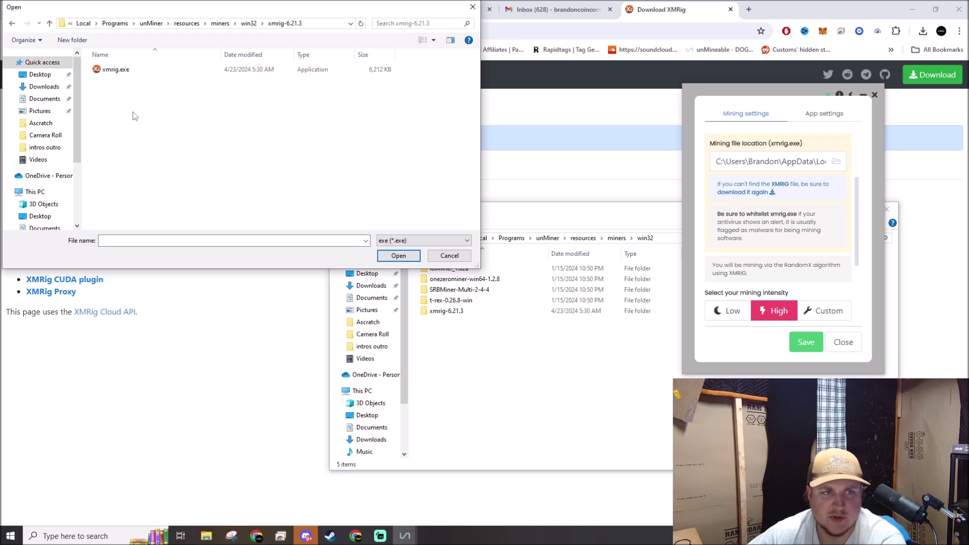
click(117, 69)
click(399, 256)
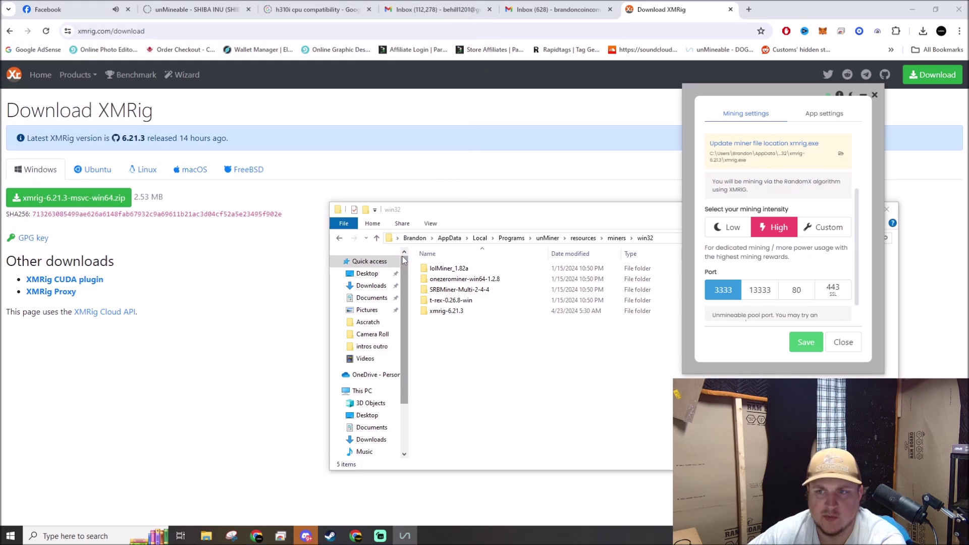
Step: Save the settings, start mining with the new XMRig, check its log, and stop the miner
click(806, 348)
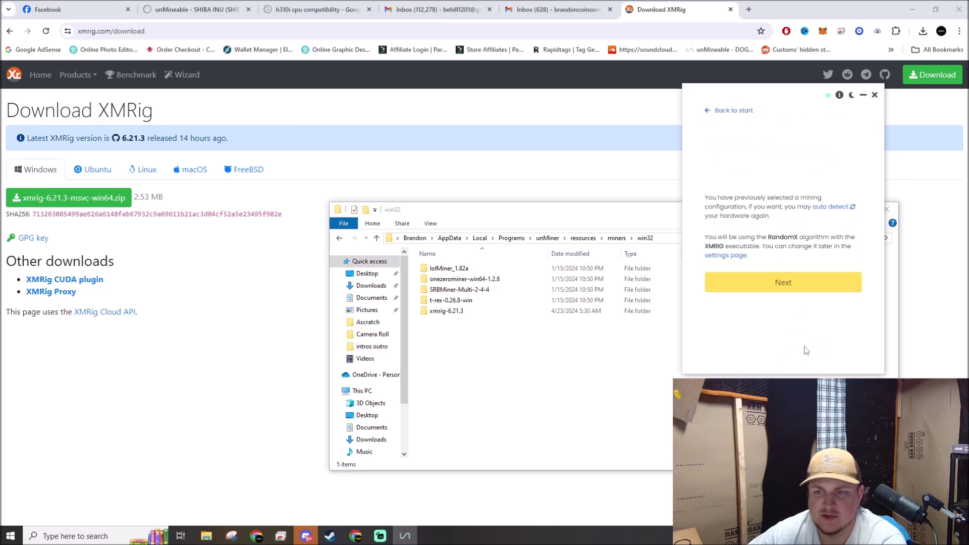
click(781, 283)
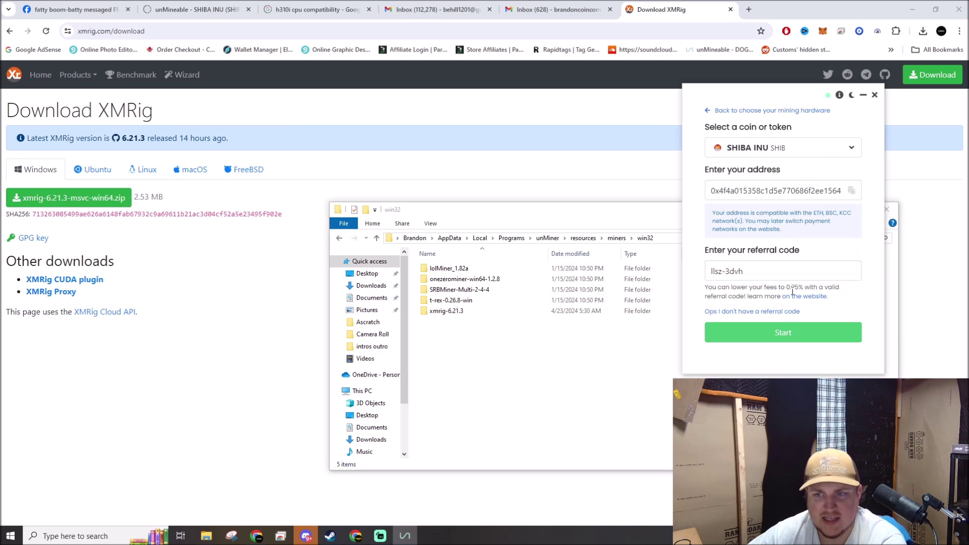
click(775, 340)
click(818, 360)
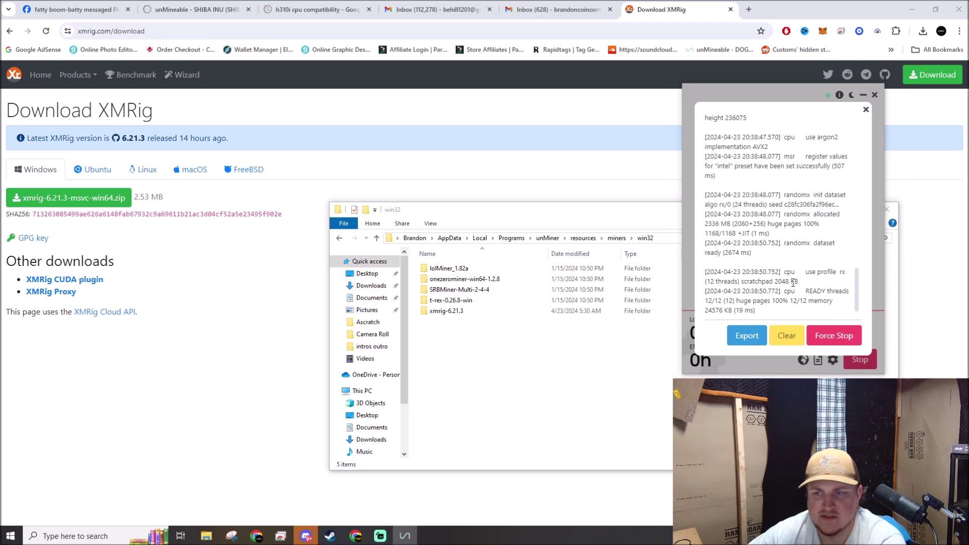
click(865, 110)
click(859, 359)
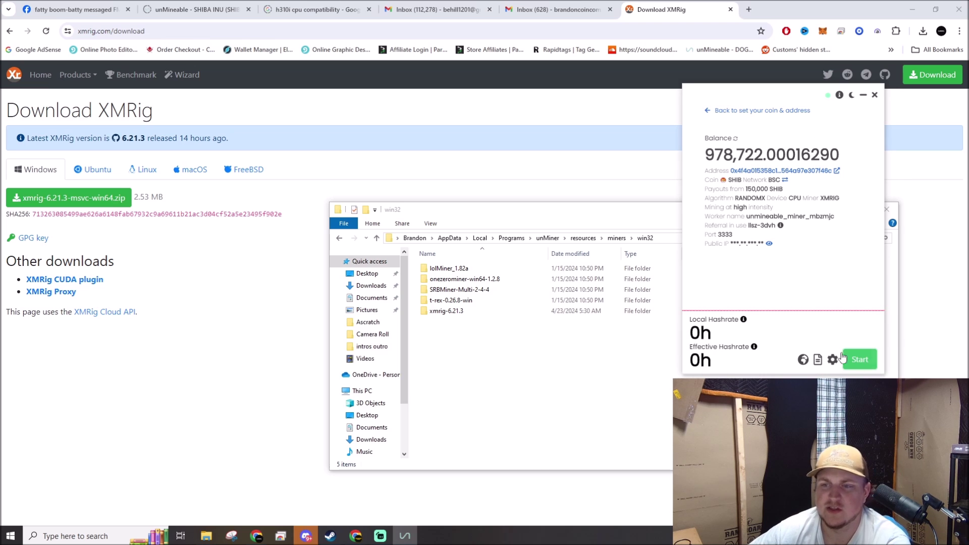
Step: Bring the win32 folder window forward and move it up and to the left
click(533, 357)
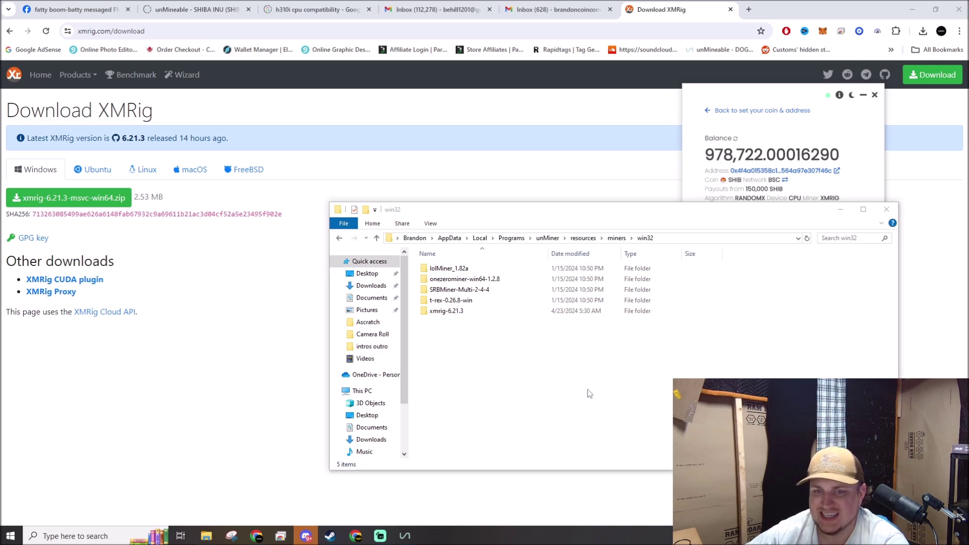
click(520, 385)
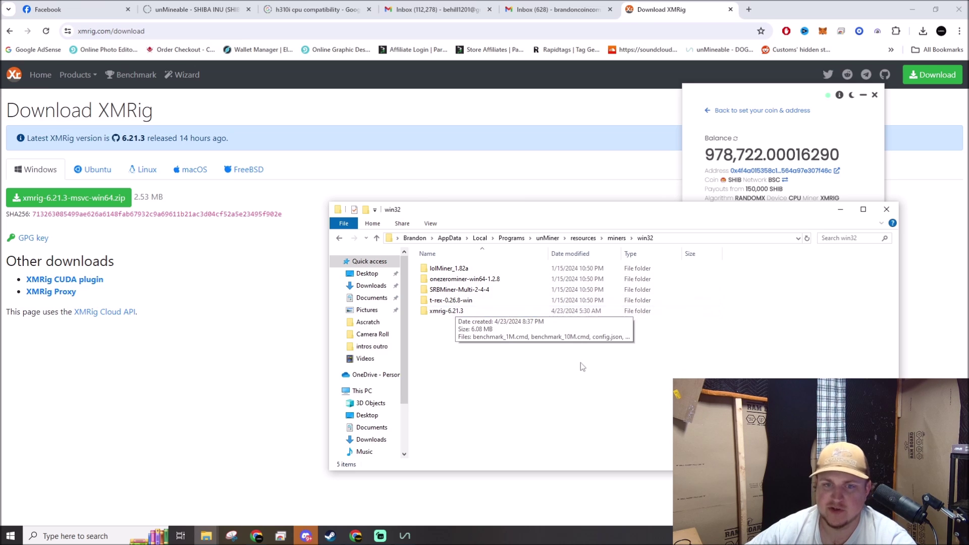
drag(808, 209, 647, 178)
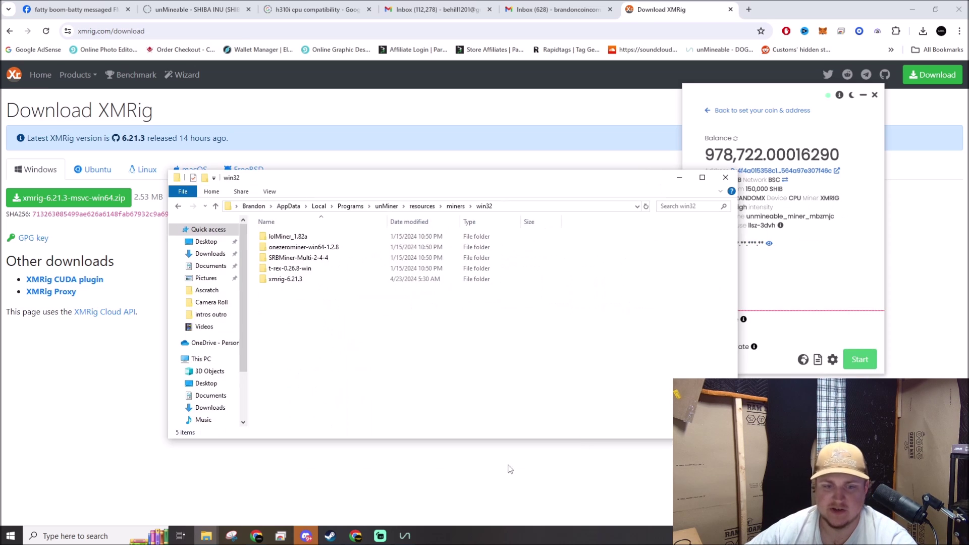
Step: Search 'def' from the taskbar to launch Windows Security
click(106, 534)
text(def)
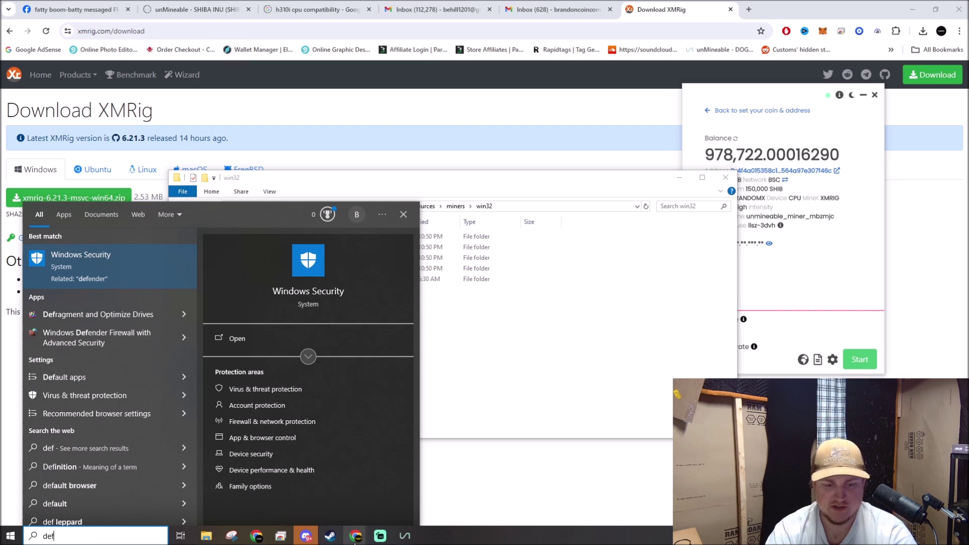
key(Return)
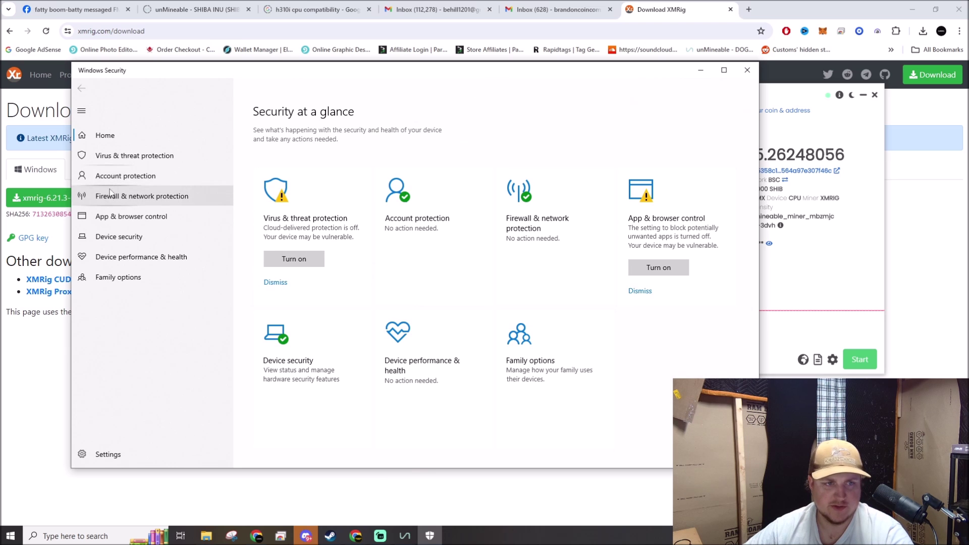
Step: Open the Virus & threat protection settings and scroll down to the Exclusions section
click(144, 159)
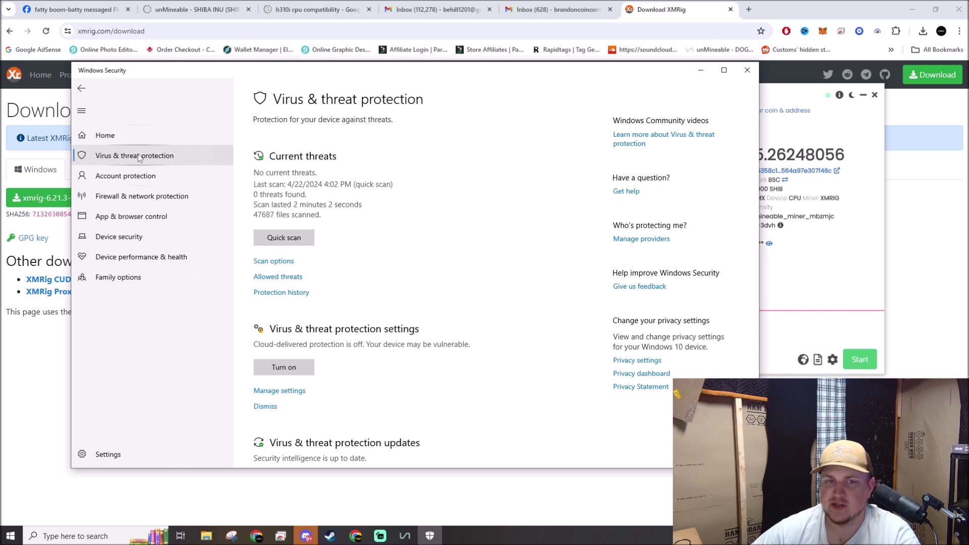
drag(436, 66, 531, 57)
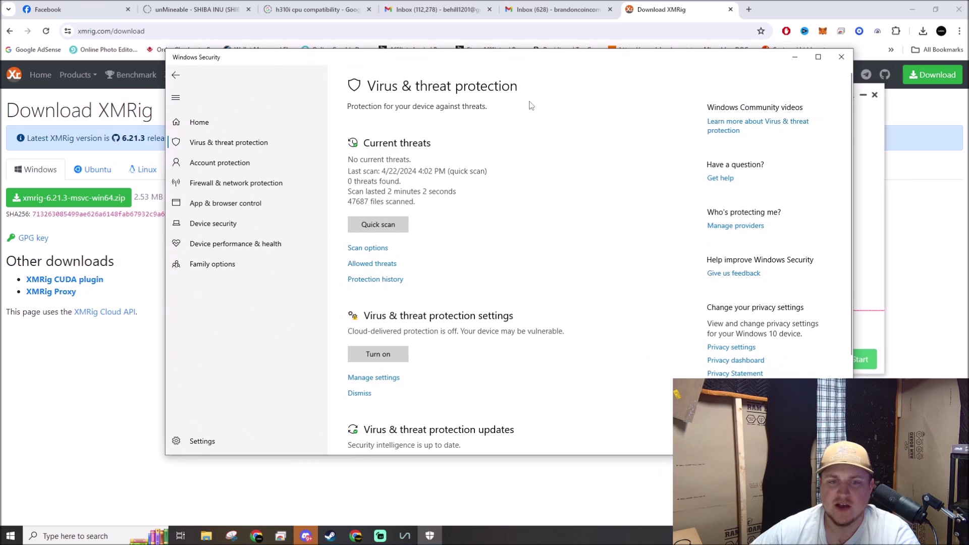
scroll(412, 192, down, 3)
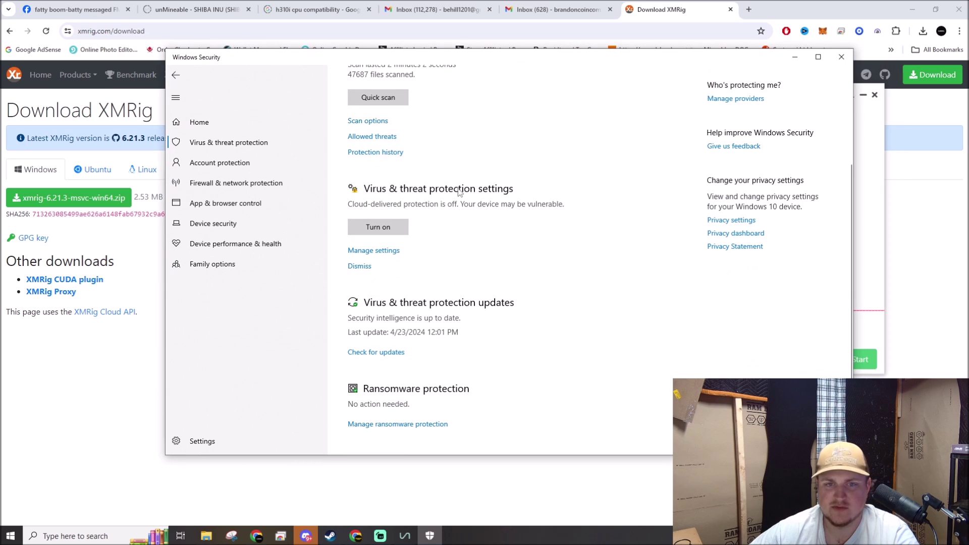
scroll(371, 258, up, 1)
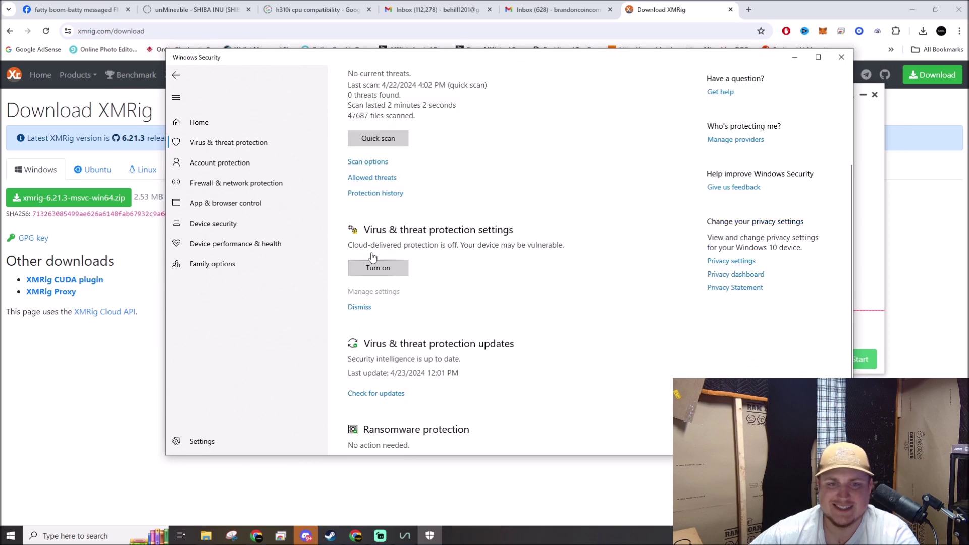
click(372, 259)
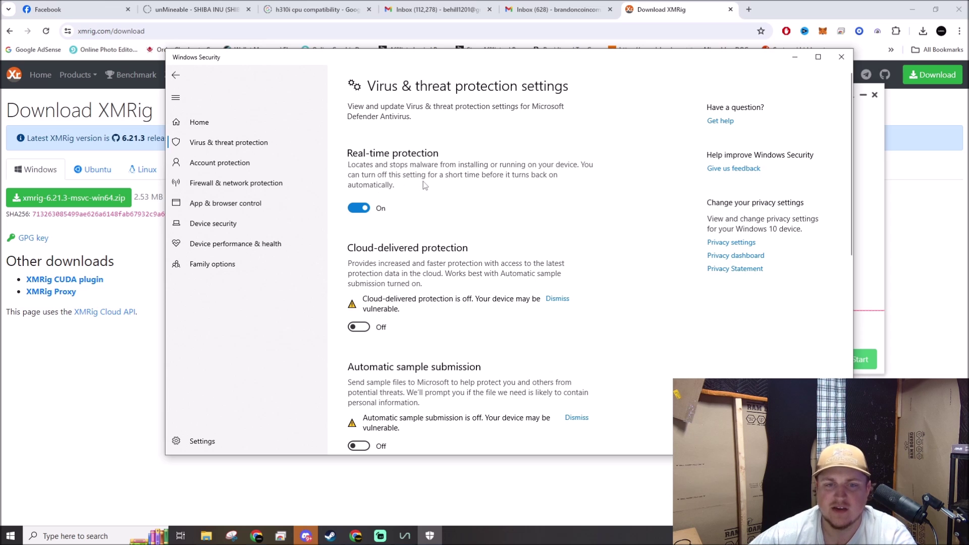
scroll(423, 185, down, 10)
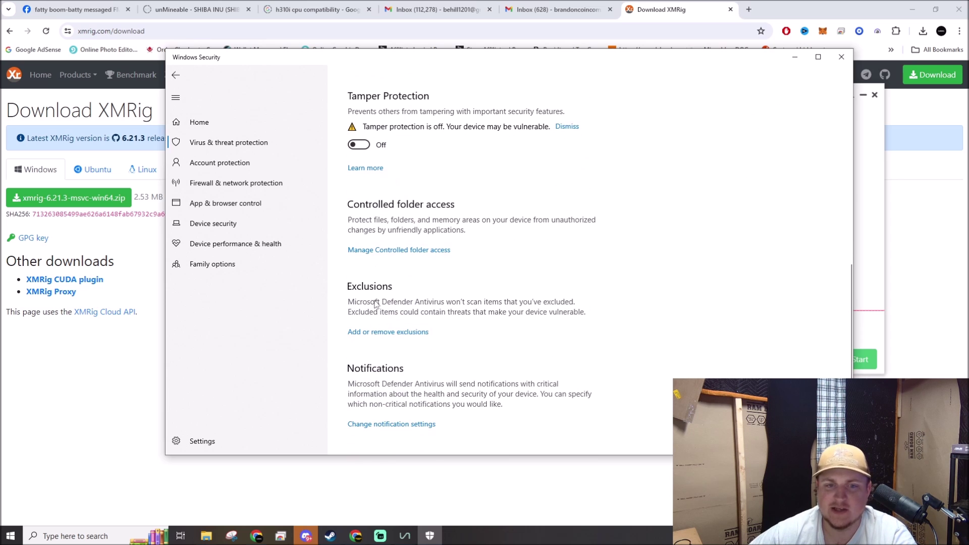
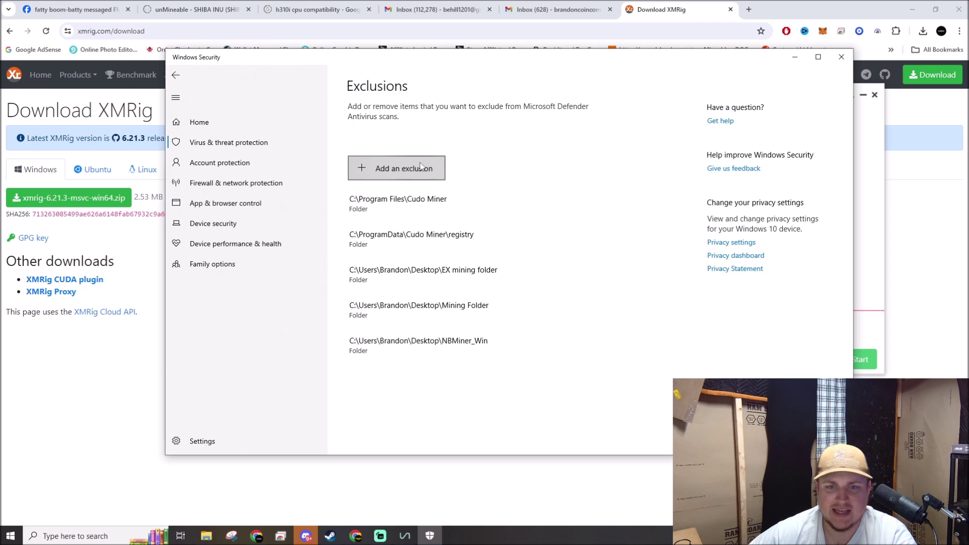
Step: Arrange the unMiner and Windows Security windows, then bring the win32 miners folder window forward
click(874, 214)
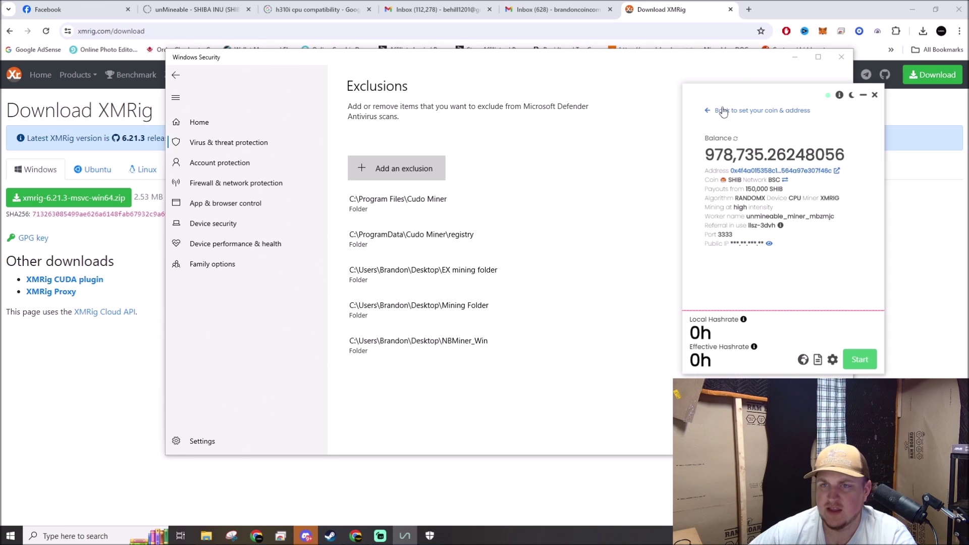
drag(688, 59, 609, 172)
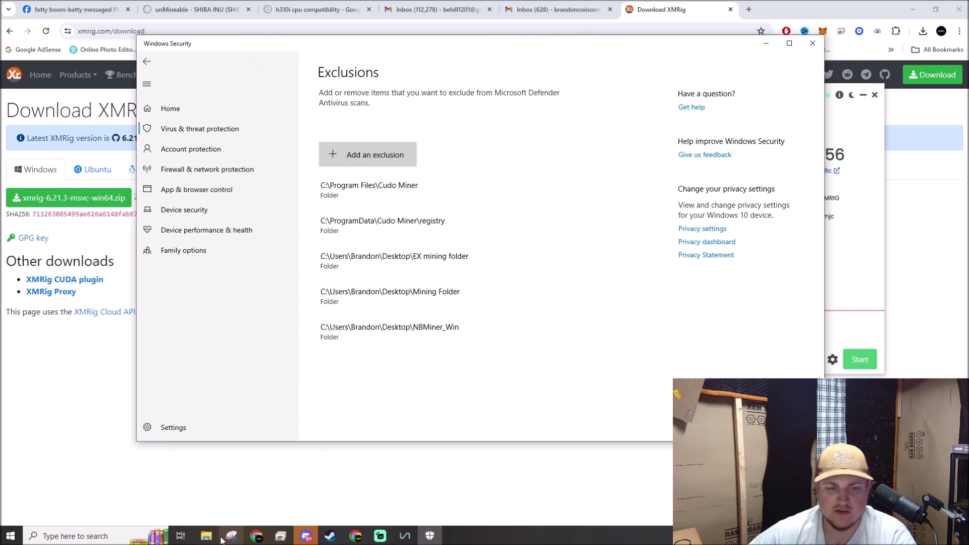
mouse_move(207, 535)
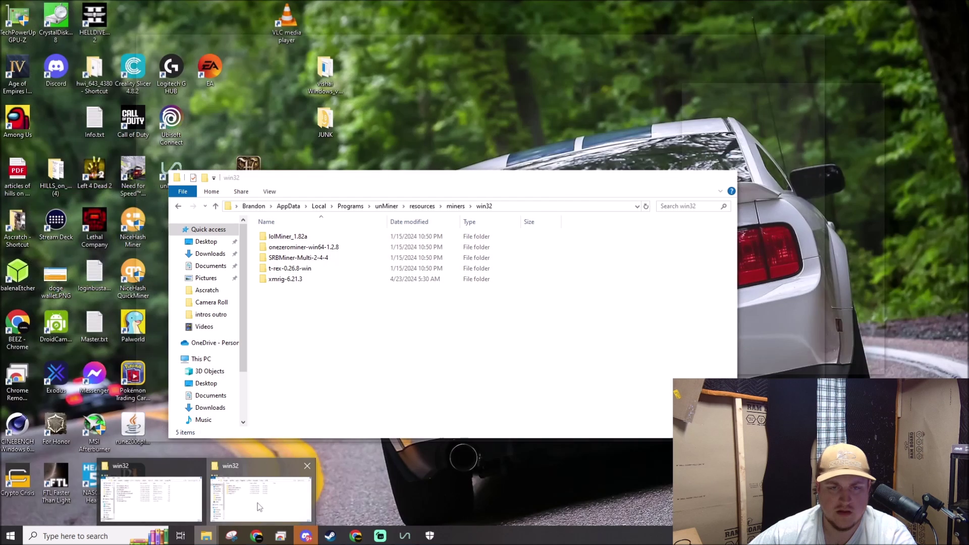
click(259, 505)
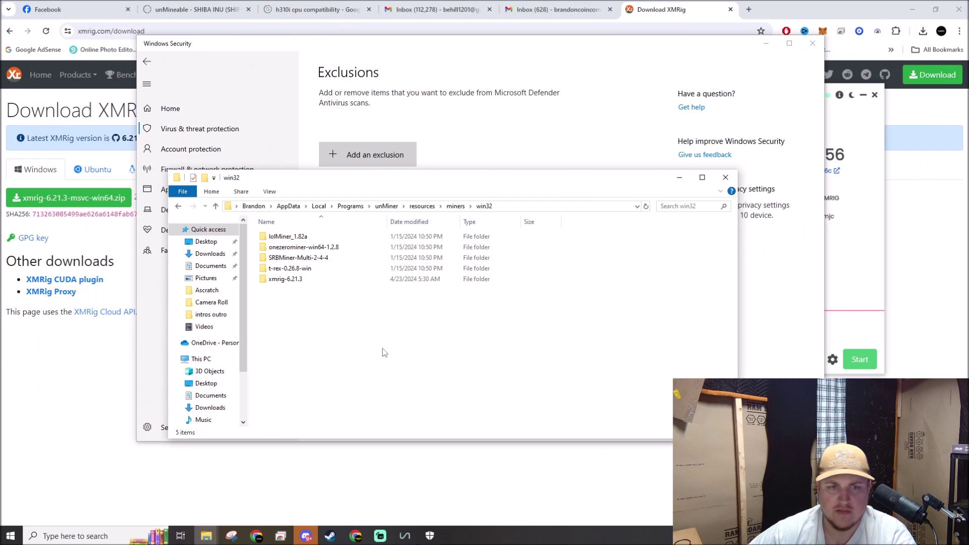
Step: Copy the win32 folder's full path and start adding a new Defender exclusion
click(529, 206)
right_click(510, 210)
click(534, 241)
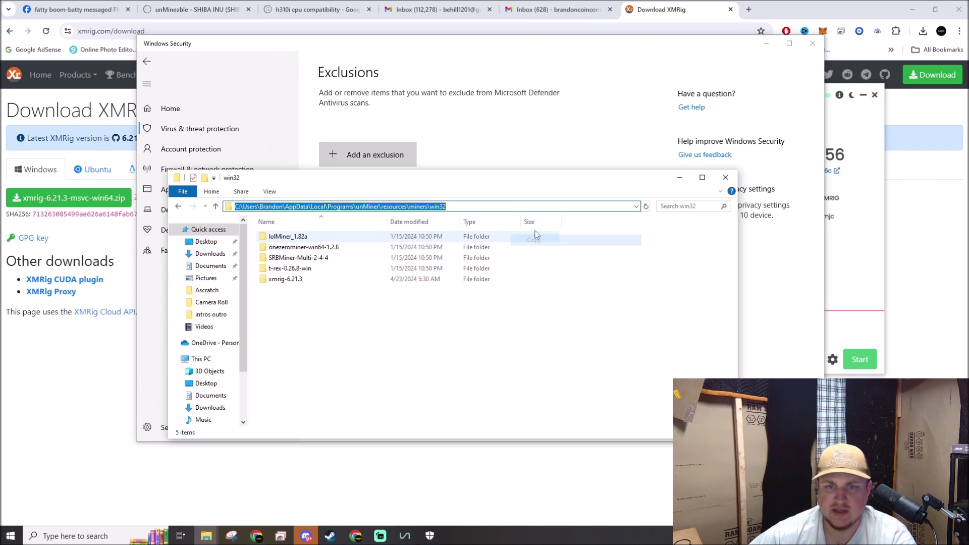
click(405, 152)
click(378, 157)
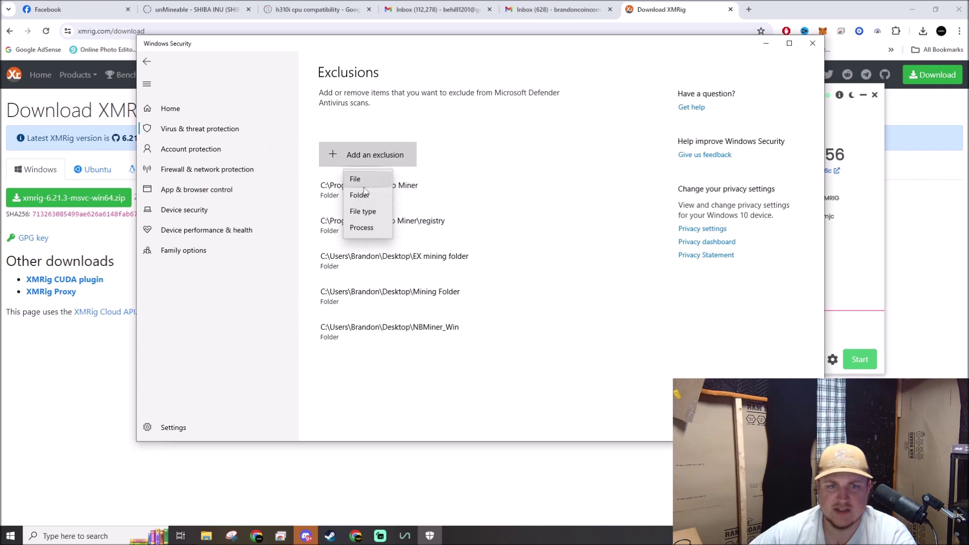
Step: Add a Folder exclusion by pasting the copied win32 path into the picker and selecting it
click(360, 197)
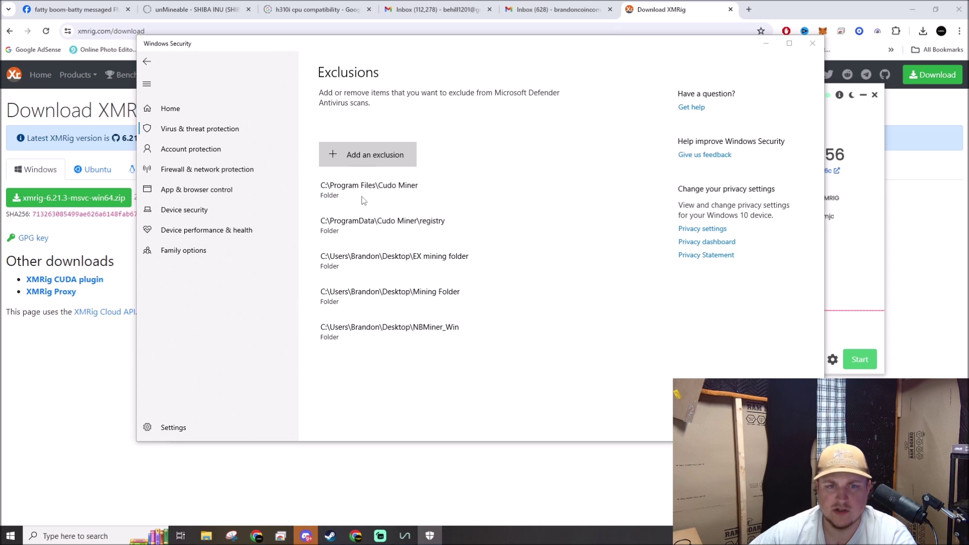
click(307, 59)
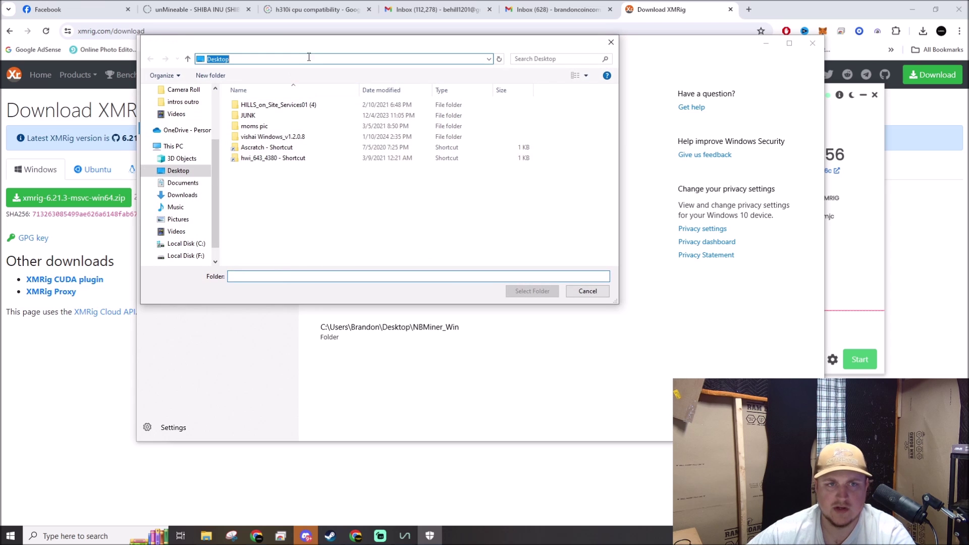
right_click(314, 57)
click(343, 100)
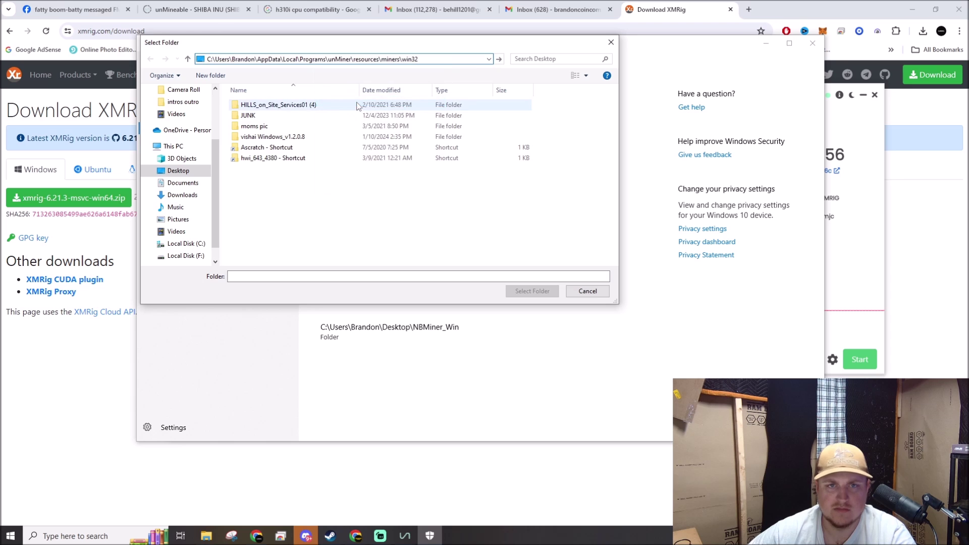
key(Return)
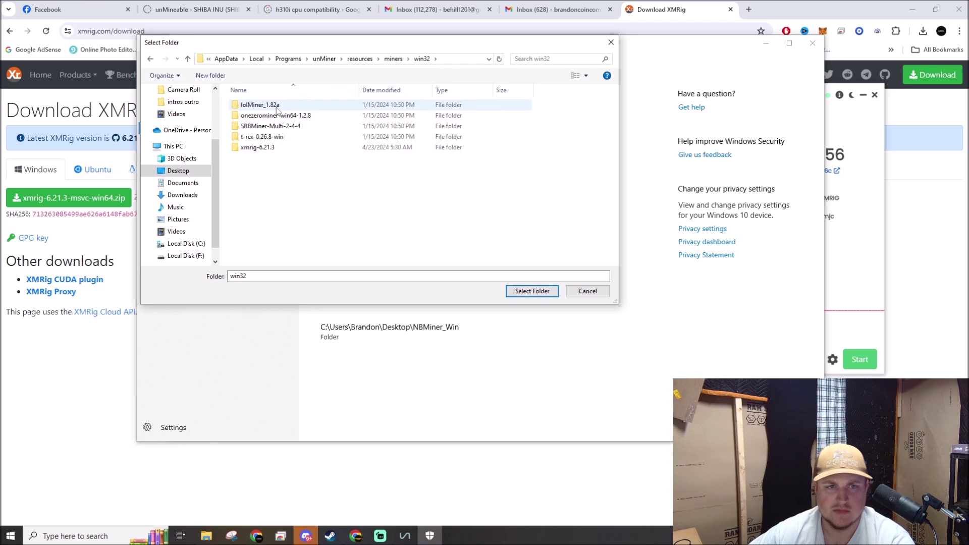
click(530, 292)
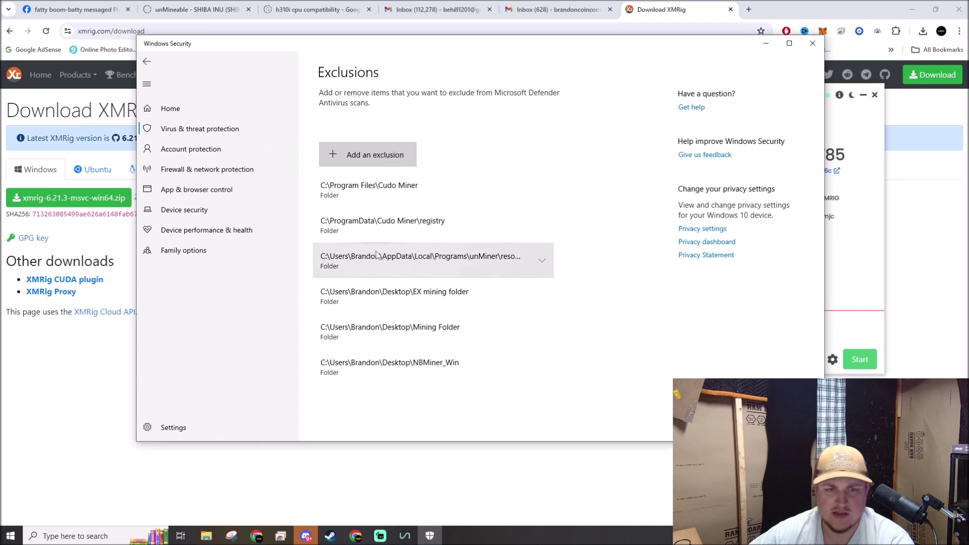
Step: Close Windows Security and minimize the Chrome browser window
click(812, 44)
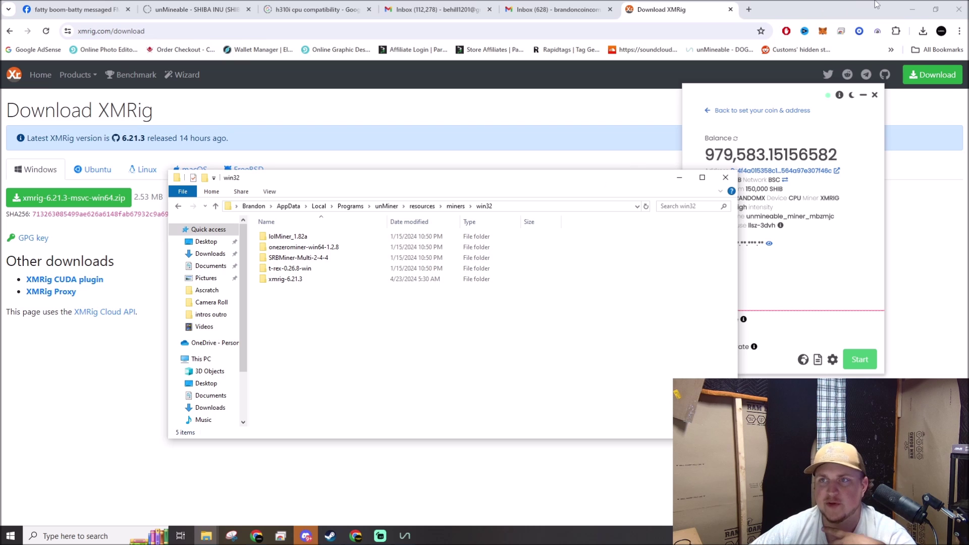
click(911, 9)
Step: Minimize the win32 folder window and drag unMiner toward the screen centre
click(676, 179)
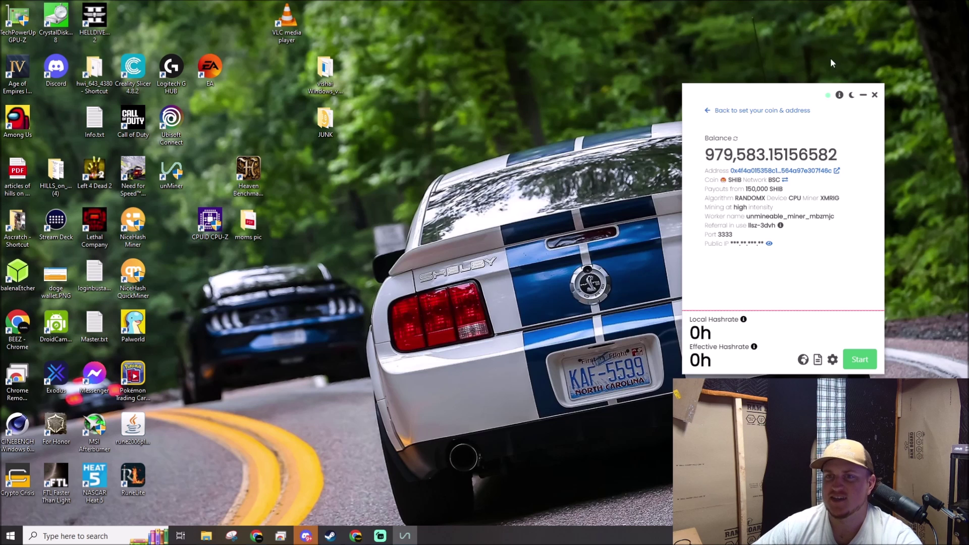
drag(745, 87, 577, 87)
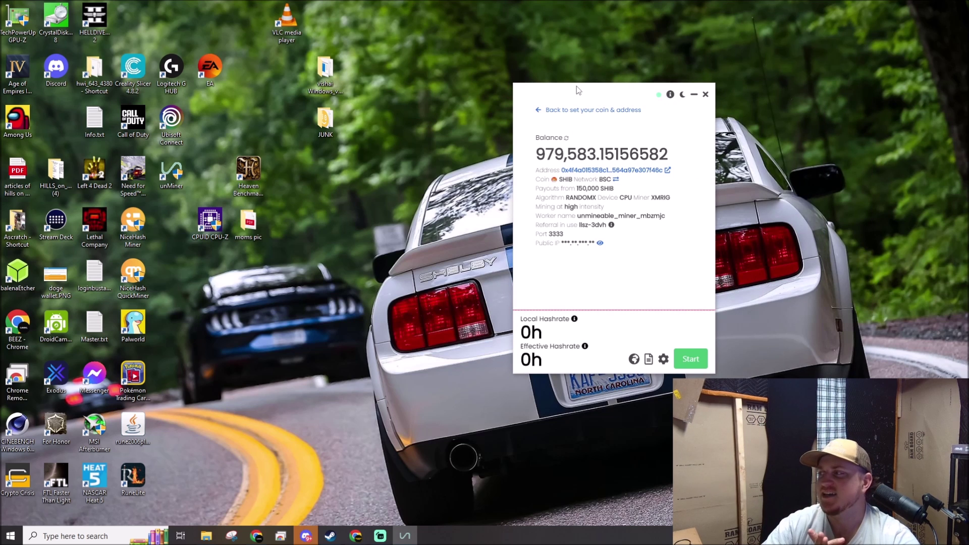